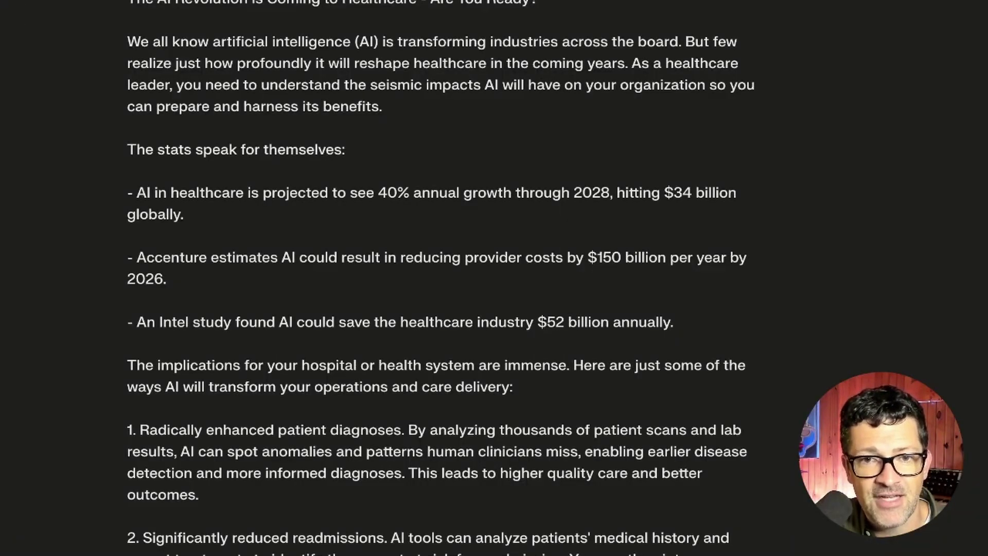
- Scroll to Perplexity's Answer flagging the draft's 40% growth and $34 billion claims as inaccurate
scroll(624, 173, down, 3)
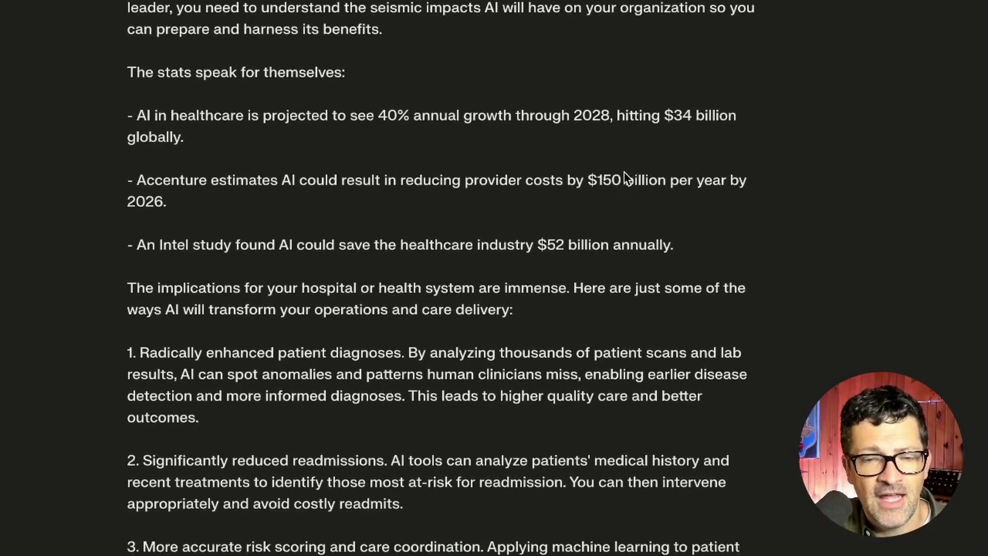
scroll(624, 171, down, 20)
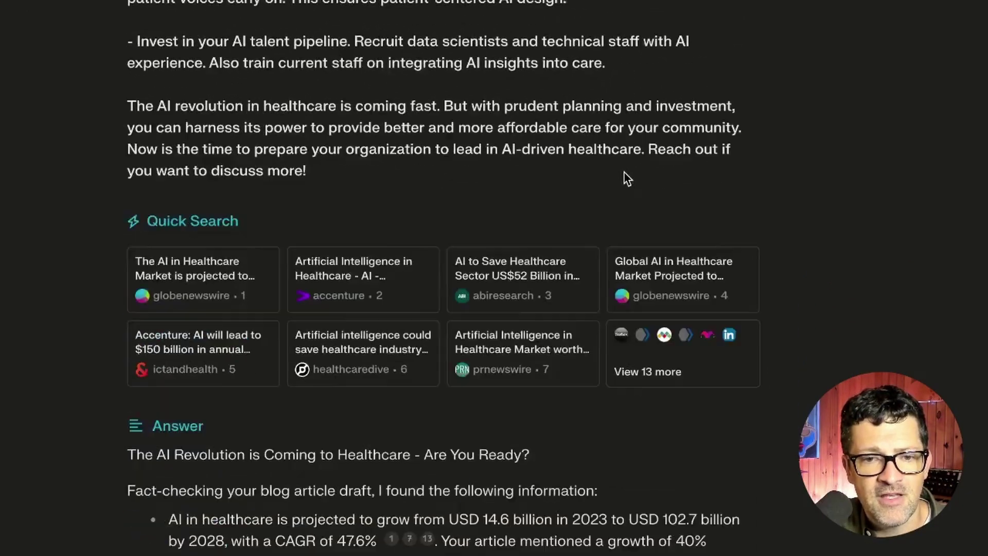
scroll(627, 179, down, 15)
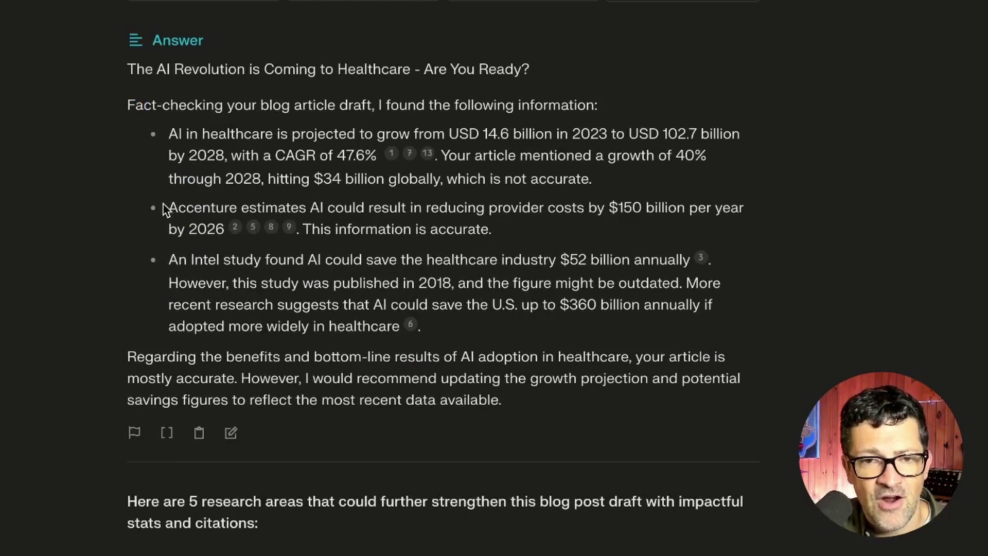
scroll(195, 185, down, 1)
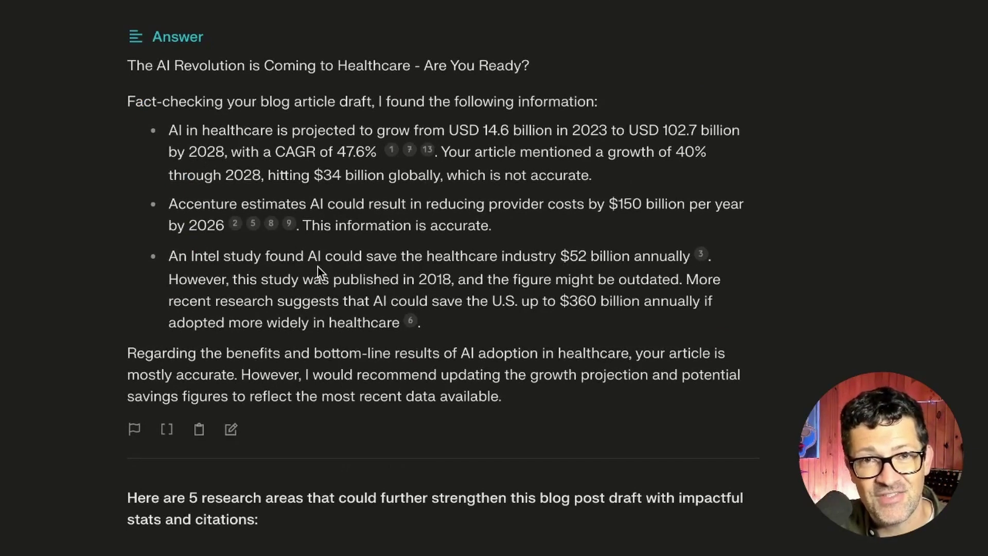
scroll(317, 266, down, 2)
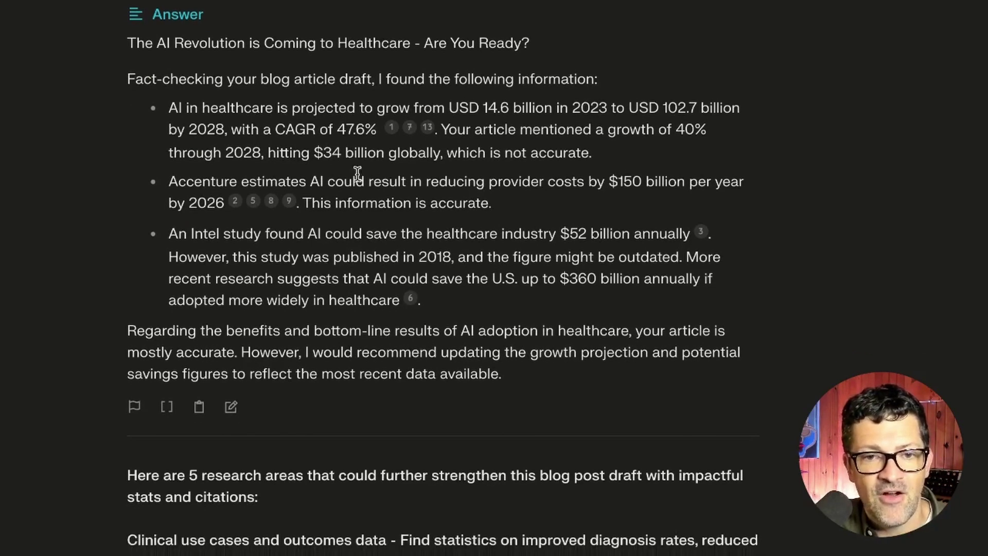
scroll(353, 265, down, 1)
scroll(354, 265, down, 1)
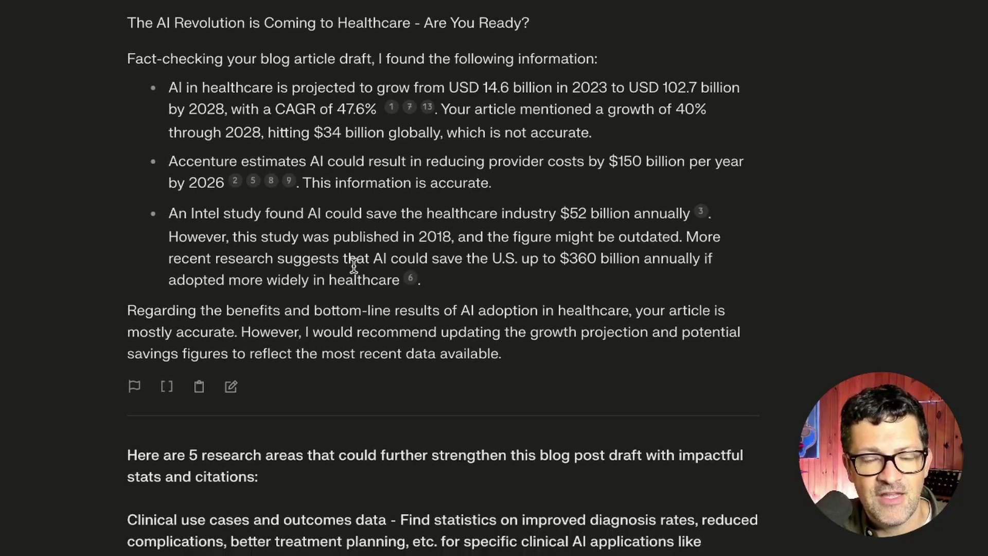
scroll(317, 333, down, 5)
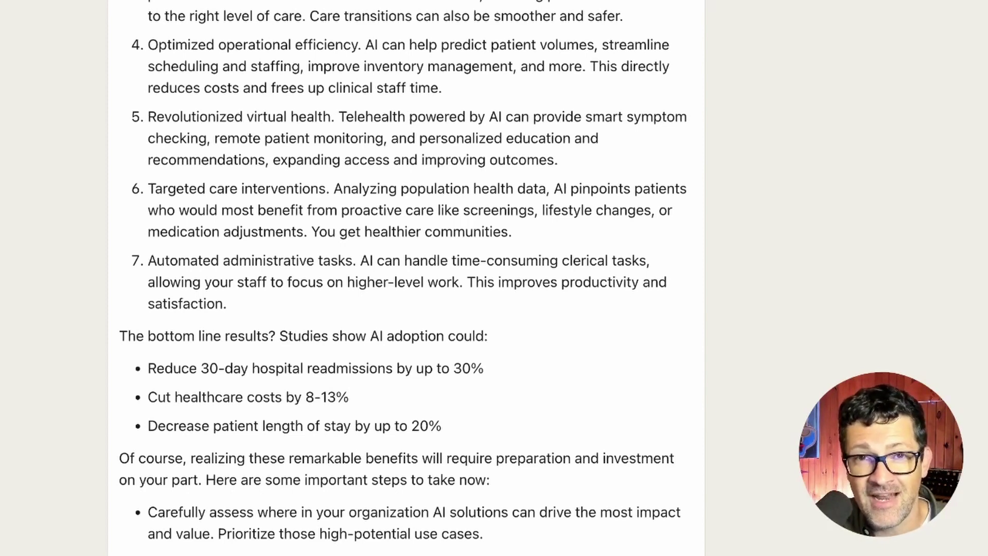
- Copy Perplexity's full fact-check answer, including its numbered citation links
scroll(403, 278, down, 5)
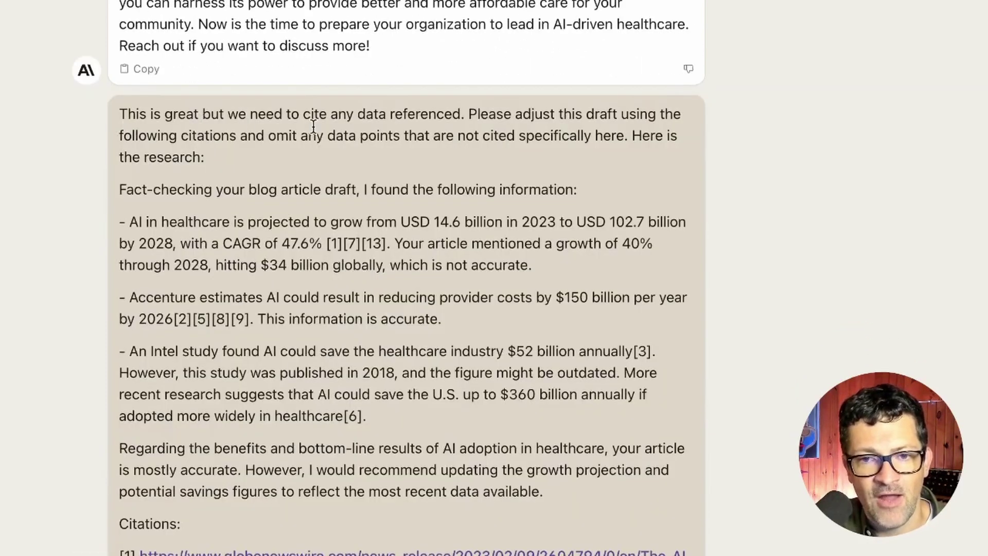
scroll(313, 125, down, 3)
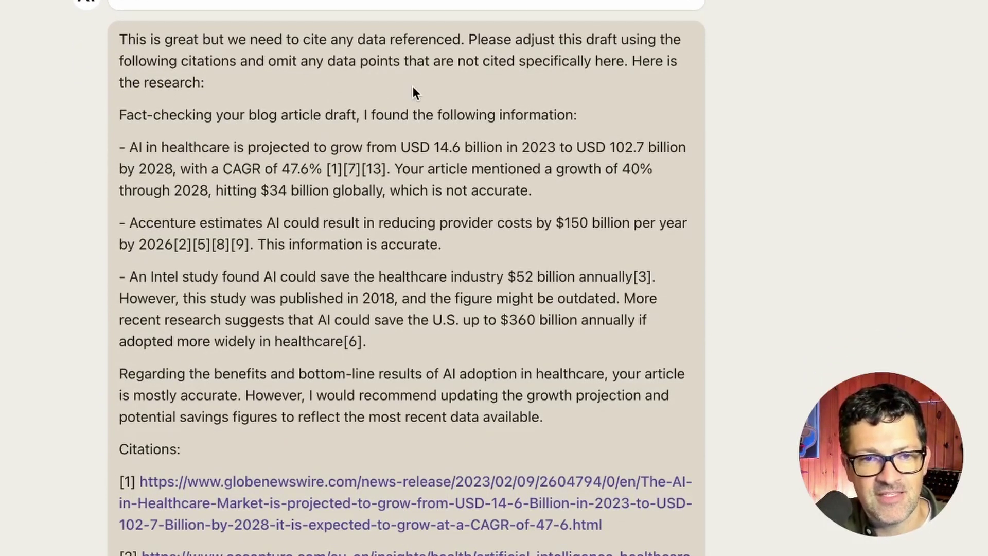
scroll(413, 89, down, 1)
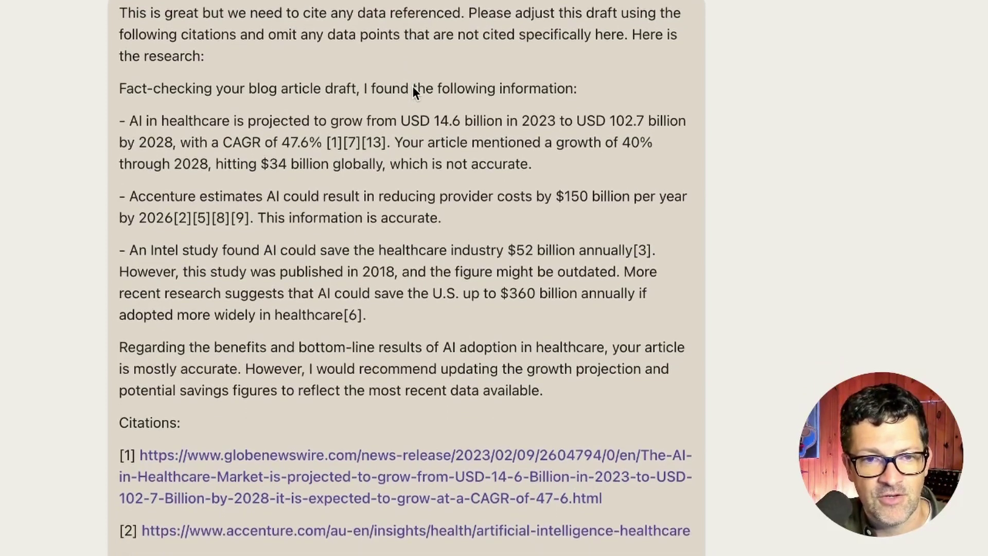
scroll(412, 87, down, 1)
scroll(413, 87, down, 1)
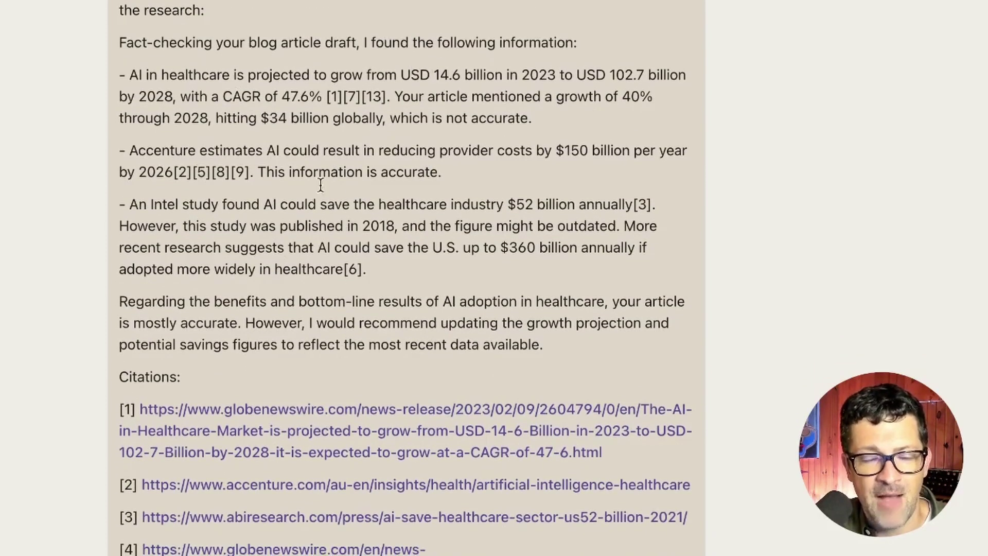
scroll(343, 206, down, 2)
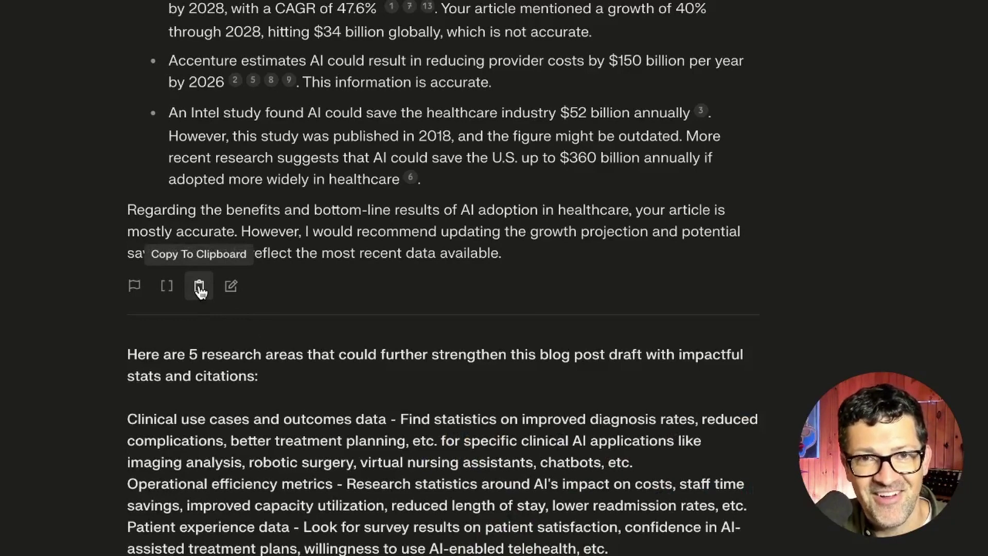
click(199, 287)
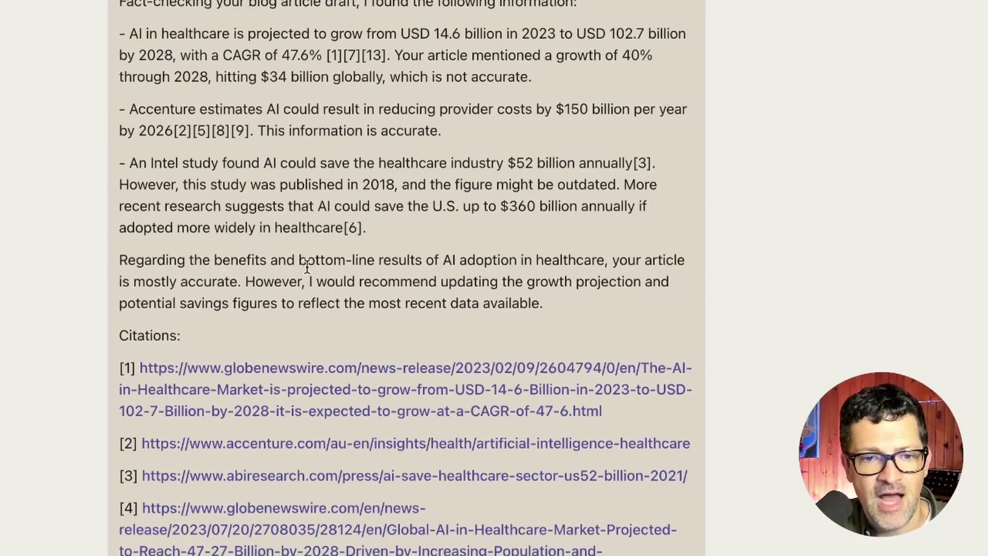
- Highlight the citation markers [14] and [1][7][13] after the market-growth figures in the revised draft
scroll(304, 265, down, 5)
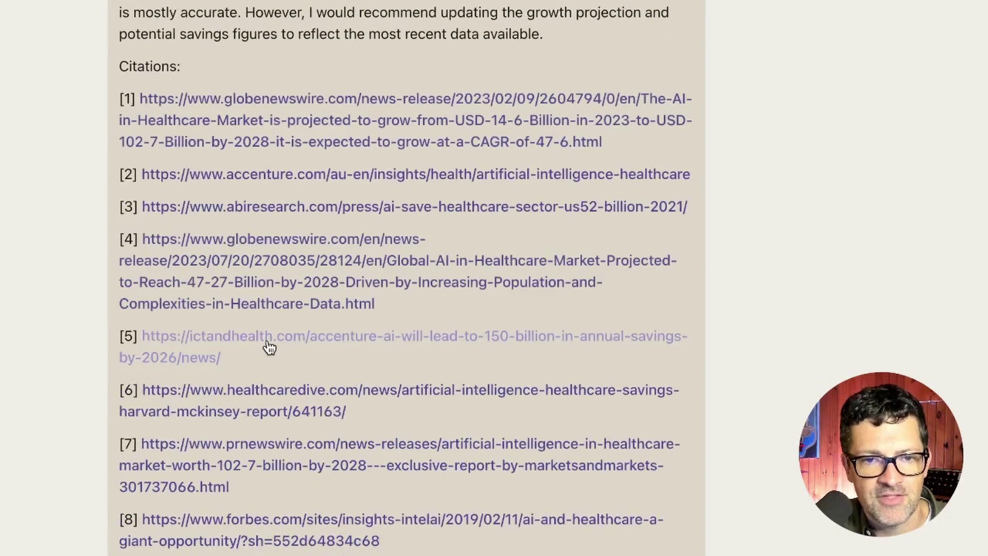
scroll(269, 346, down, 5)
scroll(269, 347, down, 12)
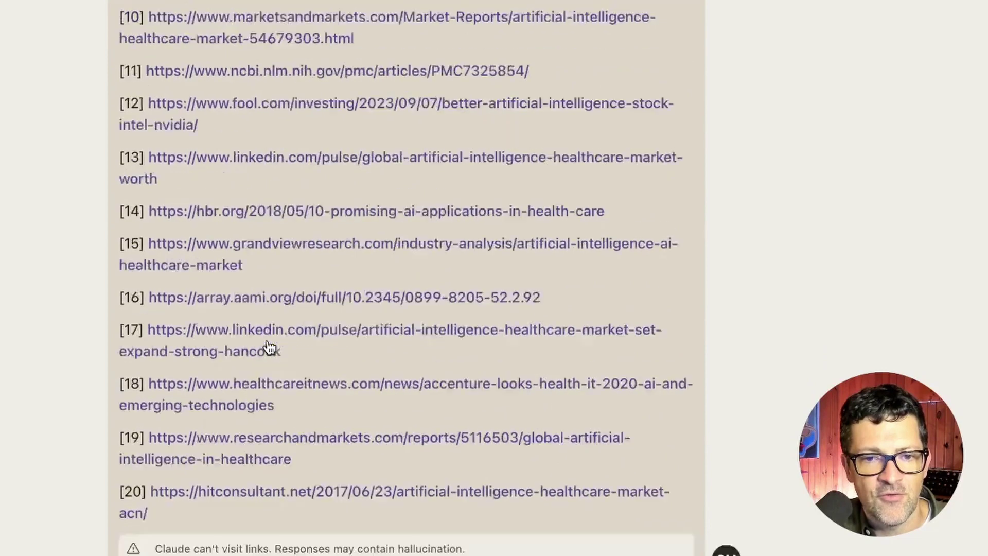
scroll(269, 347, down, 2)
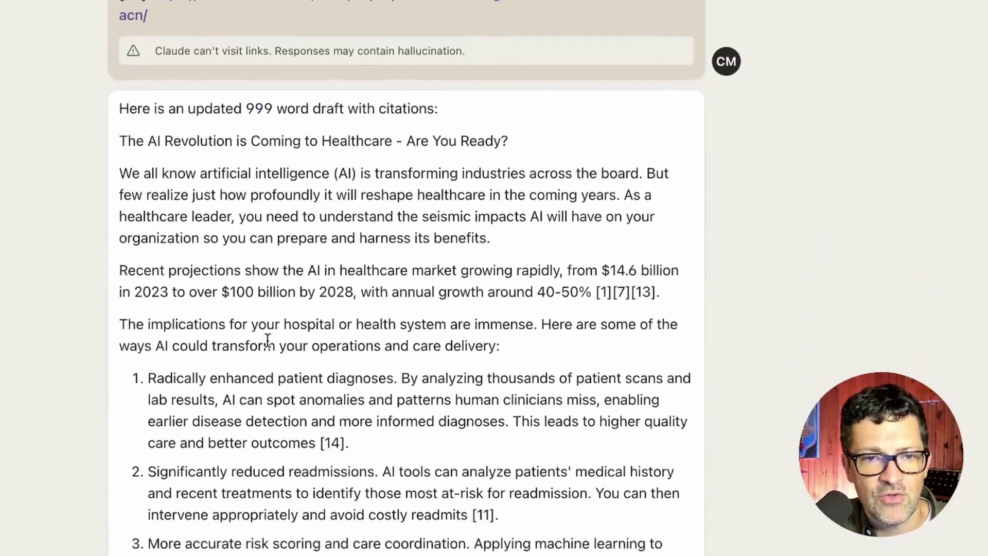
scroll(258, 197, down, 3)
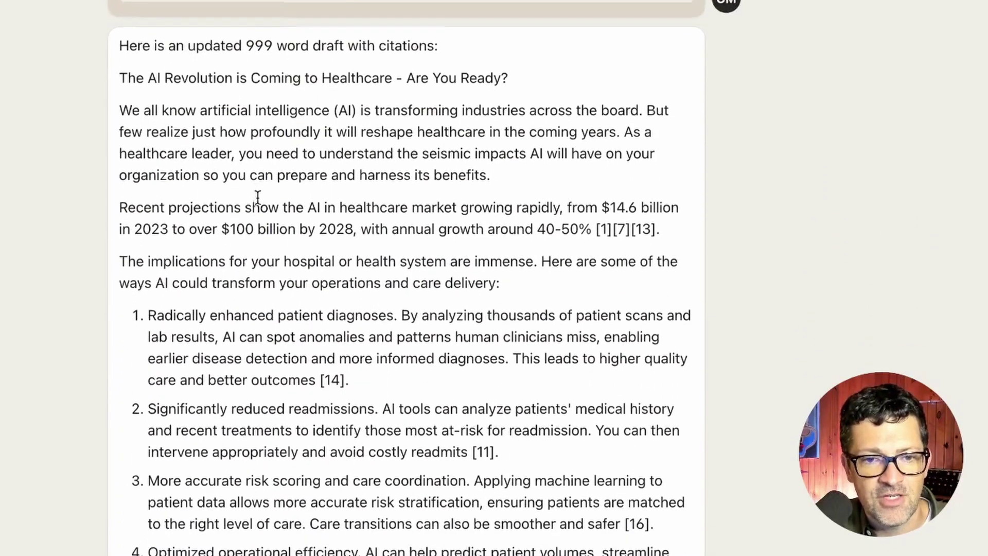
drag(320, 287, 345, 286)
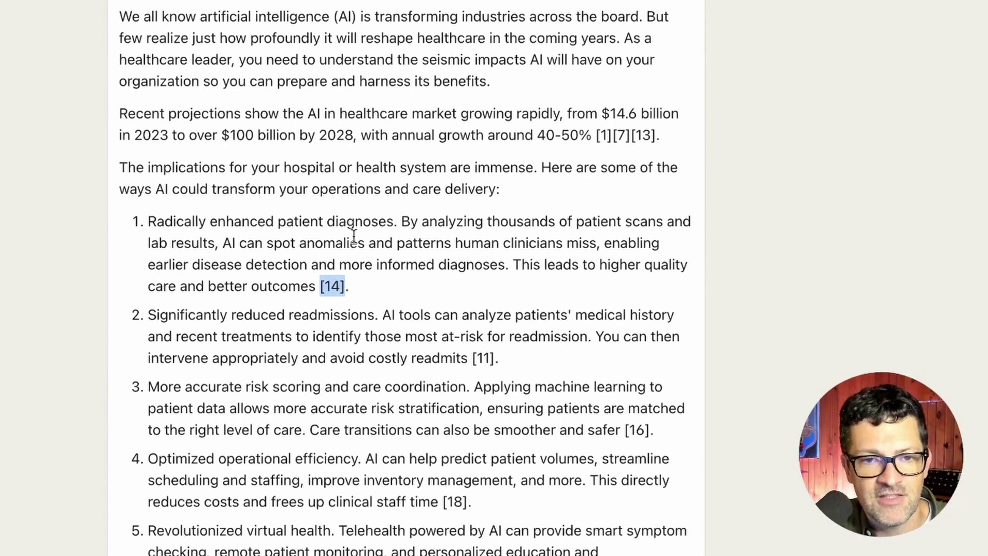
click(597, 137)
drag(657, 134, 585, 156)
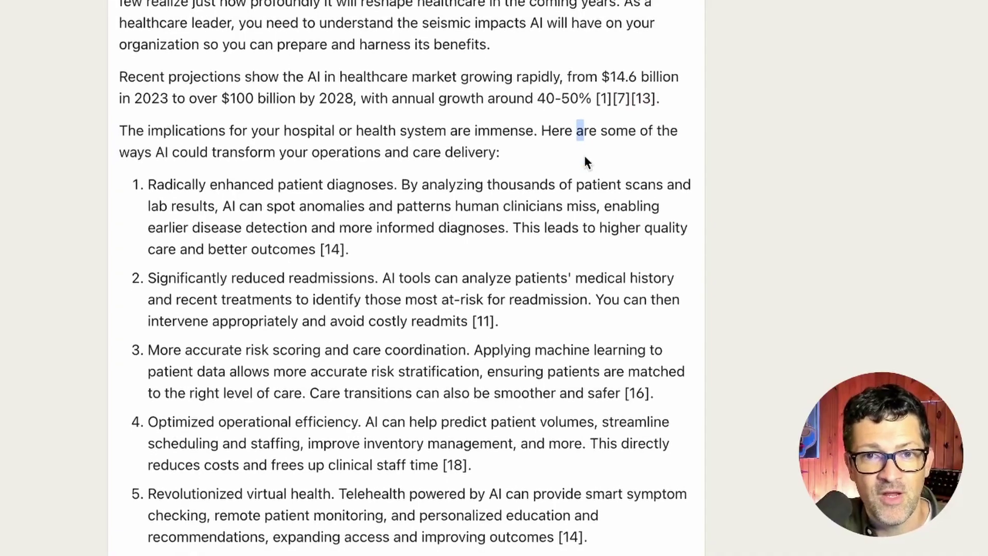
scroll(584, 155, down, 5)
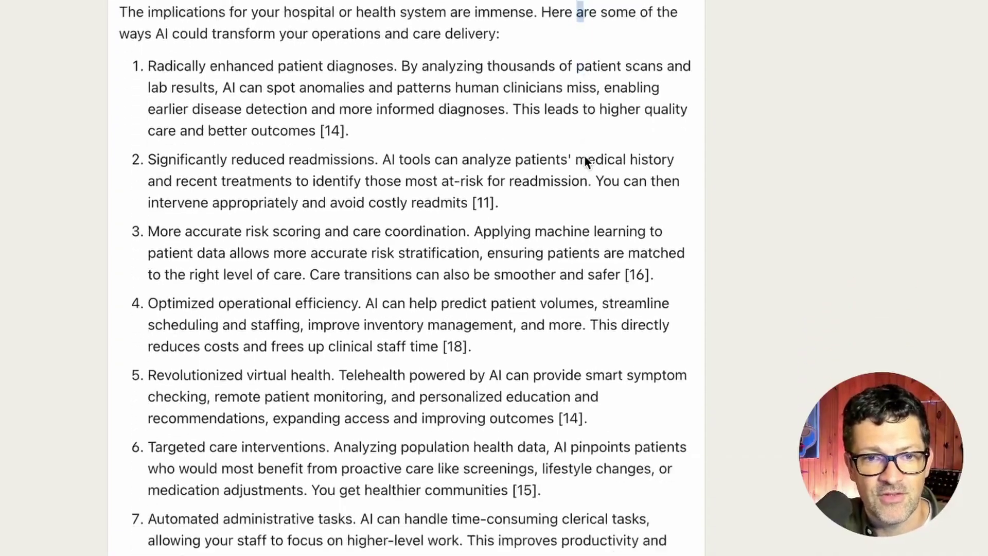
- Select the request for five research areas to strengthen the draft with stats and citations
scroll(585, 156, down, 15)
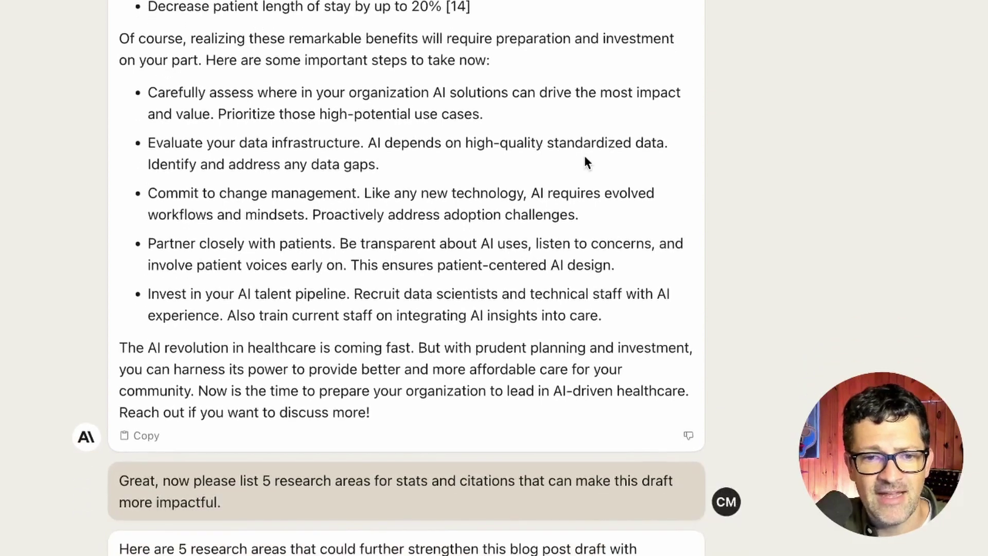
scroll(585, 161, down, 5)
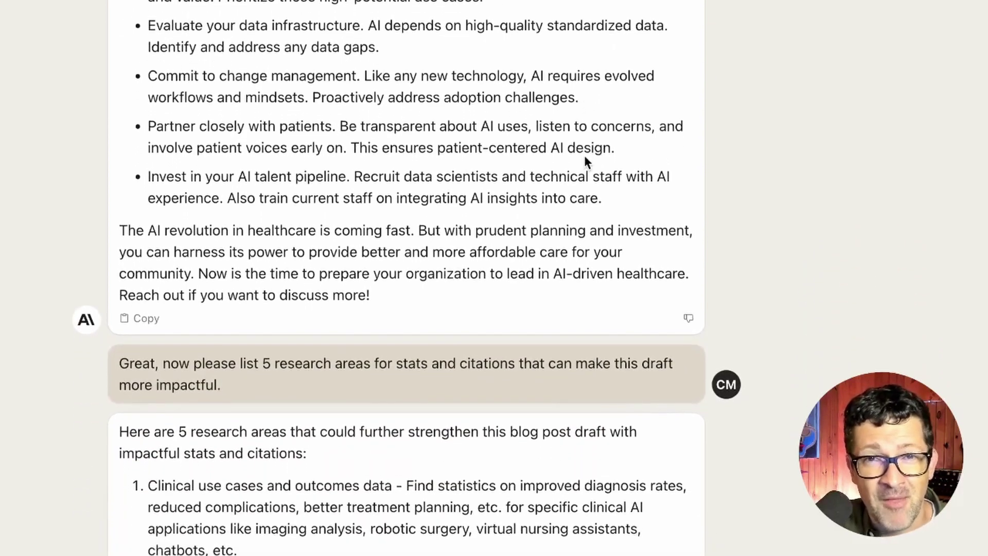
scroll(585, 158, down, 12)
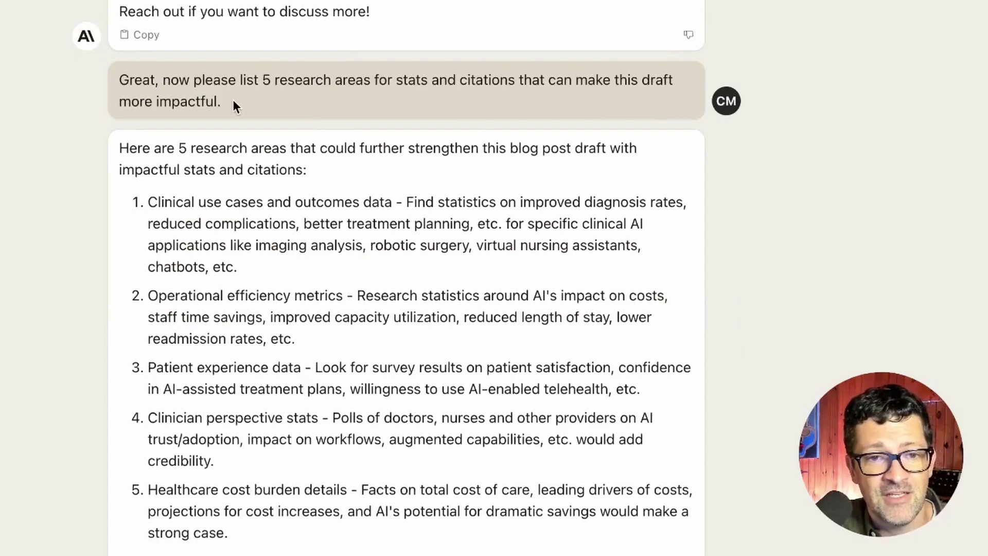
drag(232, 100, 129, 82)
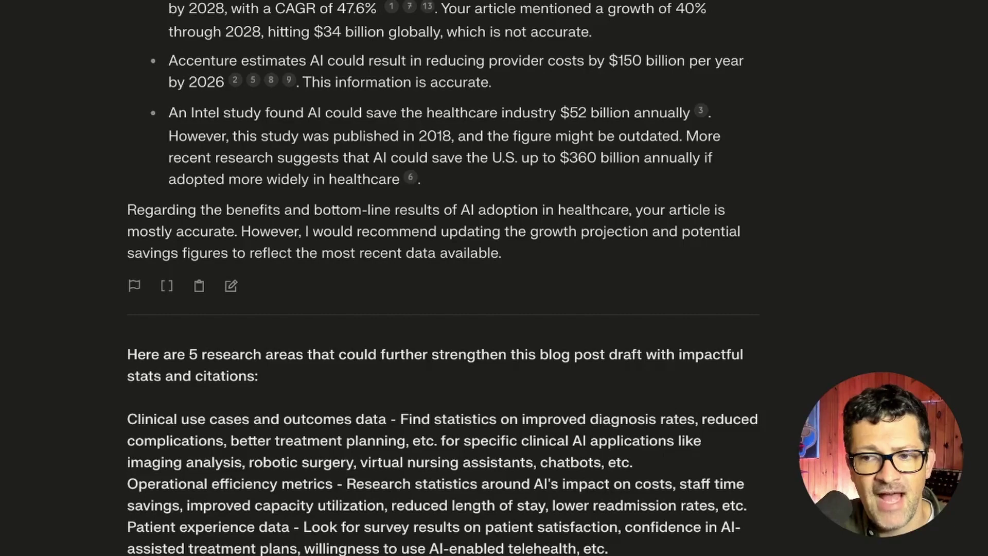
- Read Perplexity's cited statistics for all five research areas, down to the 8-13% savings figures
scroll(296, 345, down, 8)
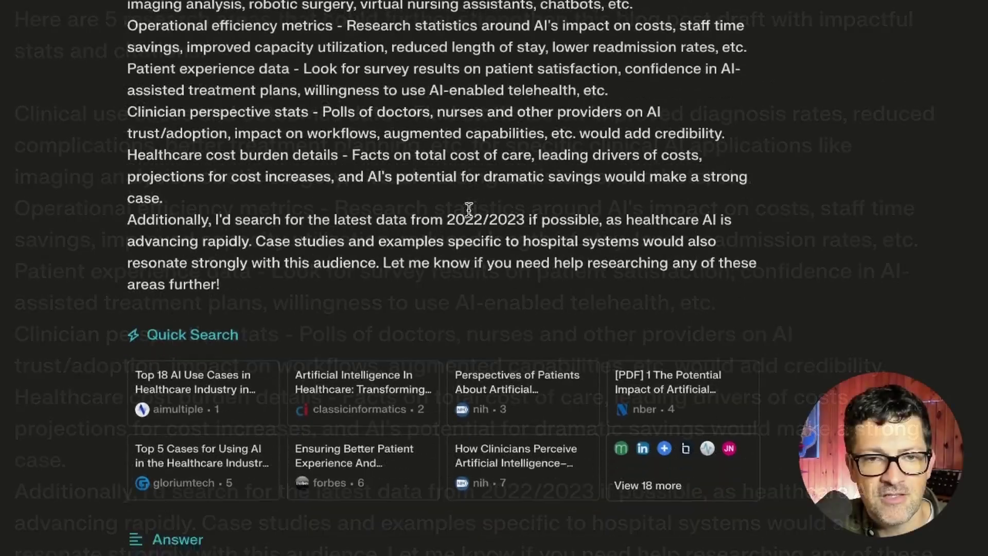
scroll(468, 209, down, 7)
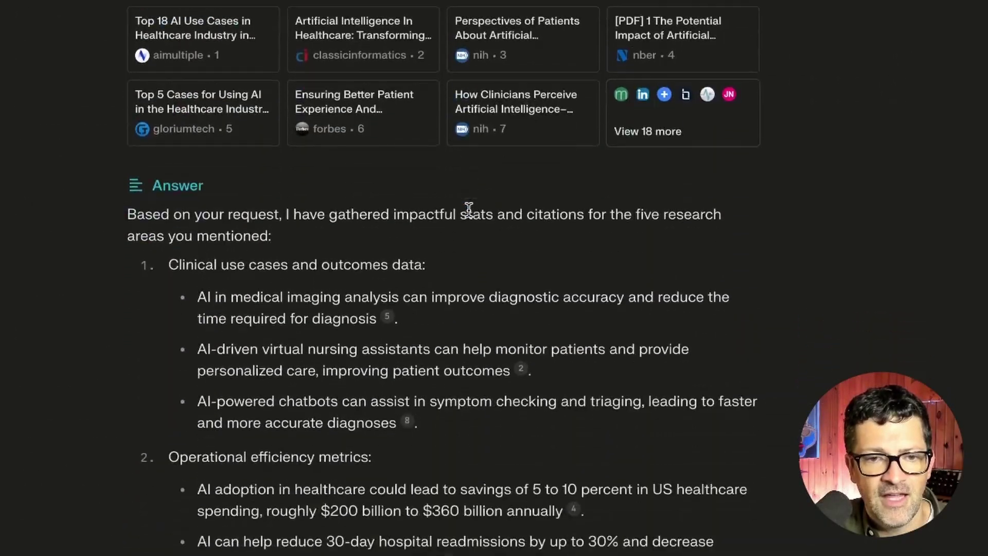
scroll(469, 209, down, 5)
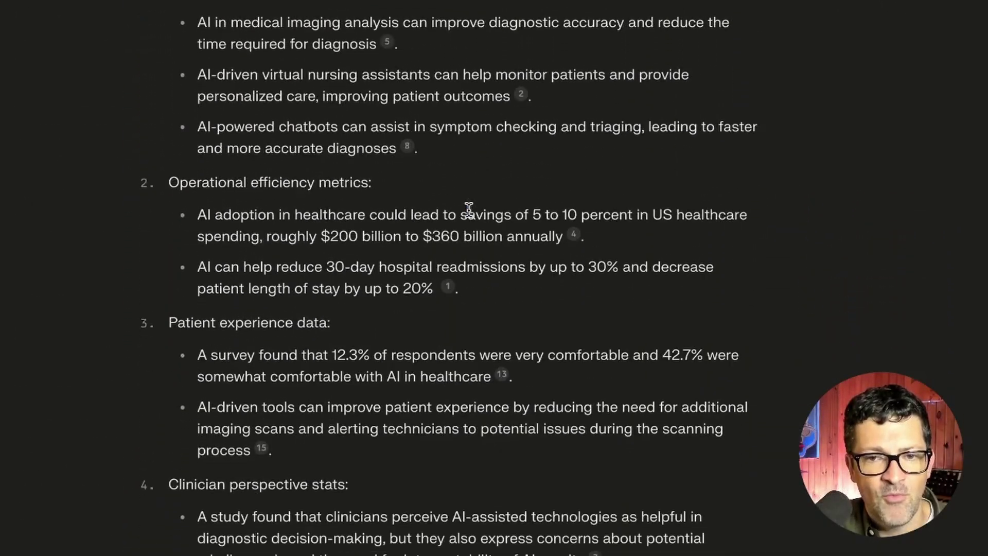
scroll(469, 209, down, 2)
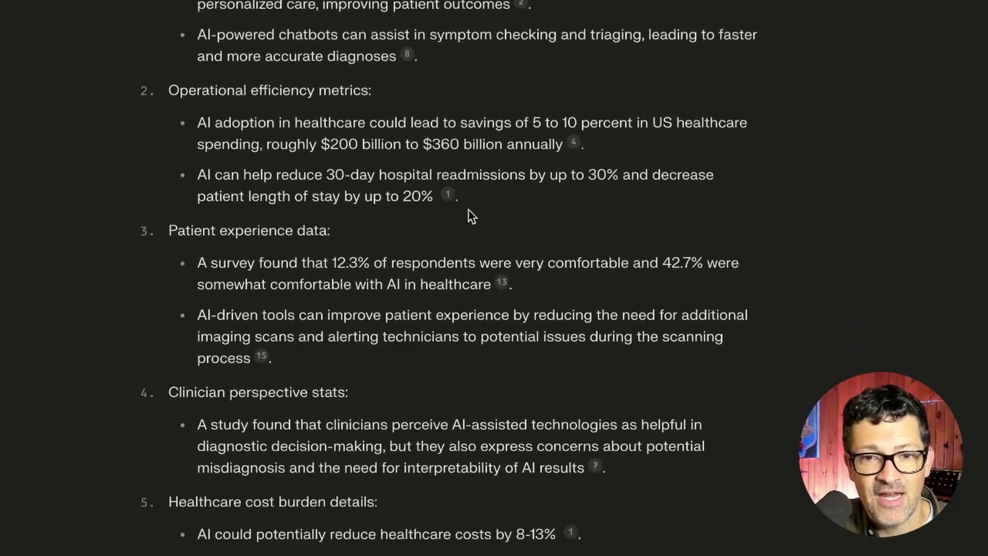
scroll(469, 209, down, 3)
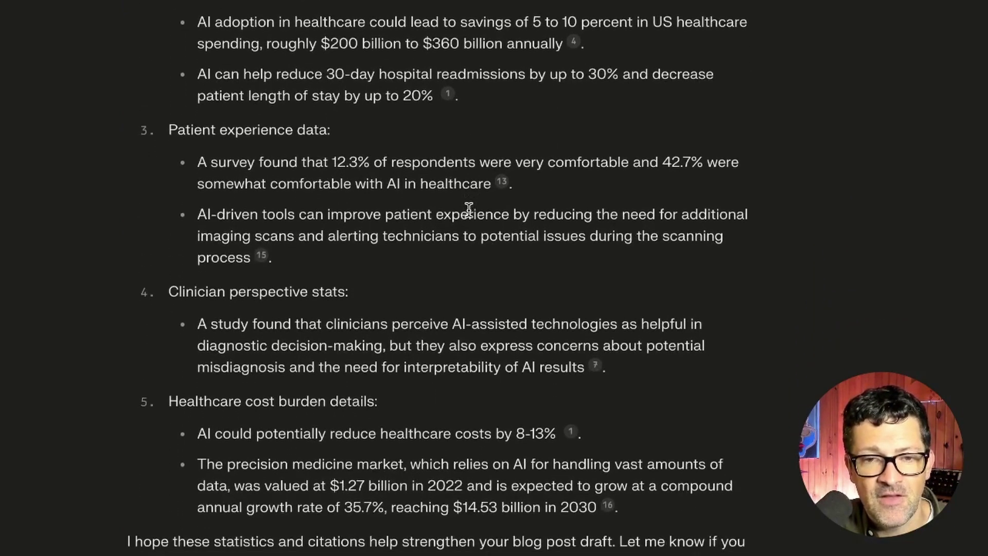
scroll(468, 209, down, 3)
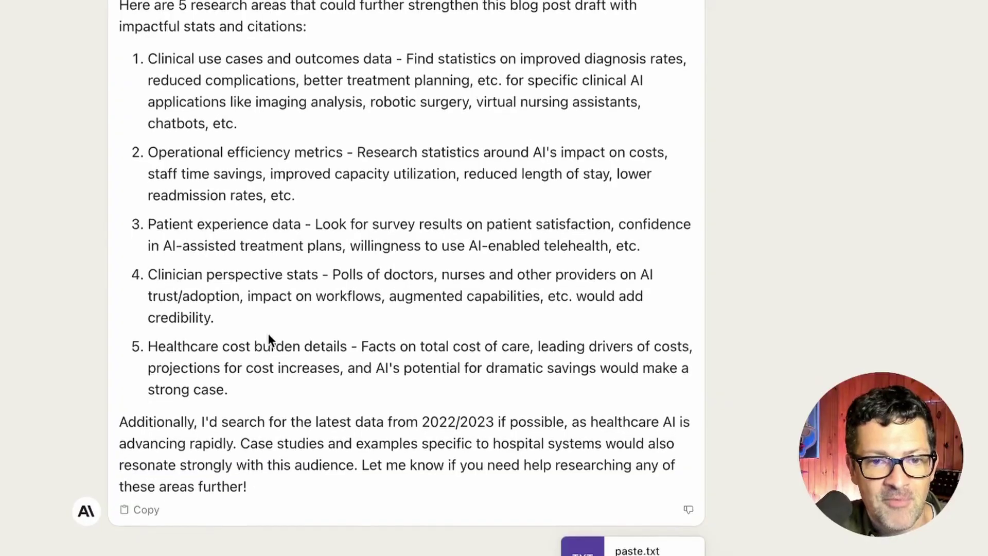
- Read the 999-word draft down to its numbered Citations list and disclaimer
scroll(268, 334, down, 8)
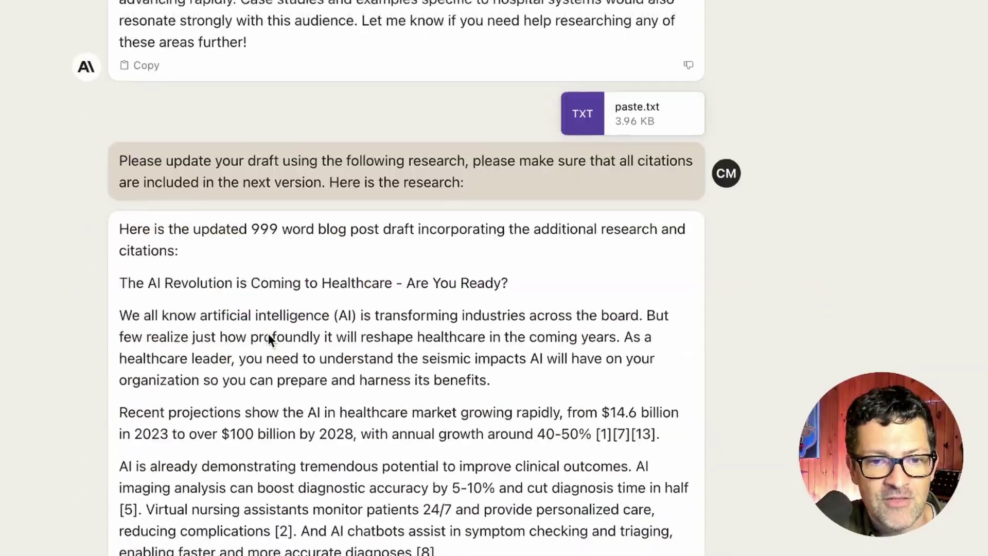
scroll(267, 334, down, 5)
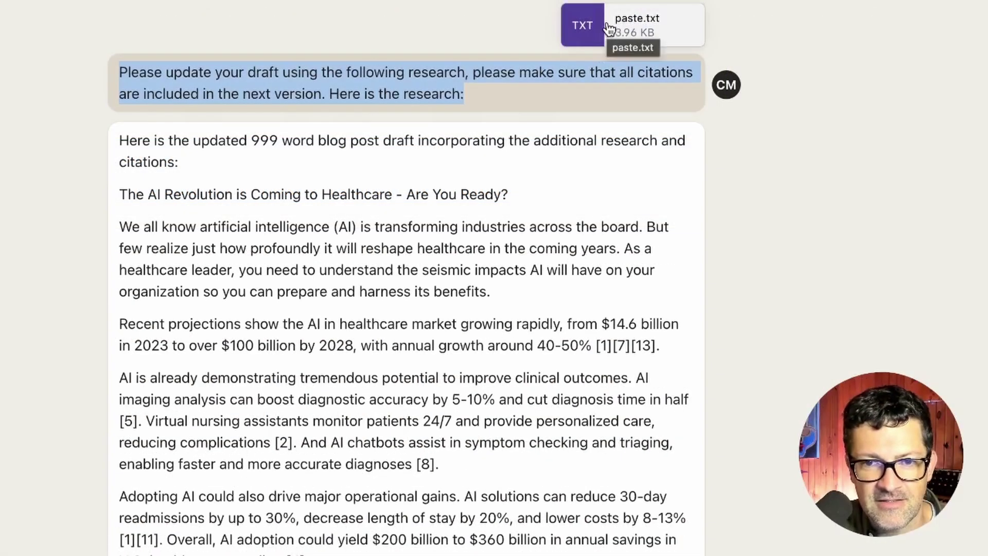
click(427, 229)
scroll(384, 241, down, 5)
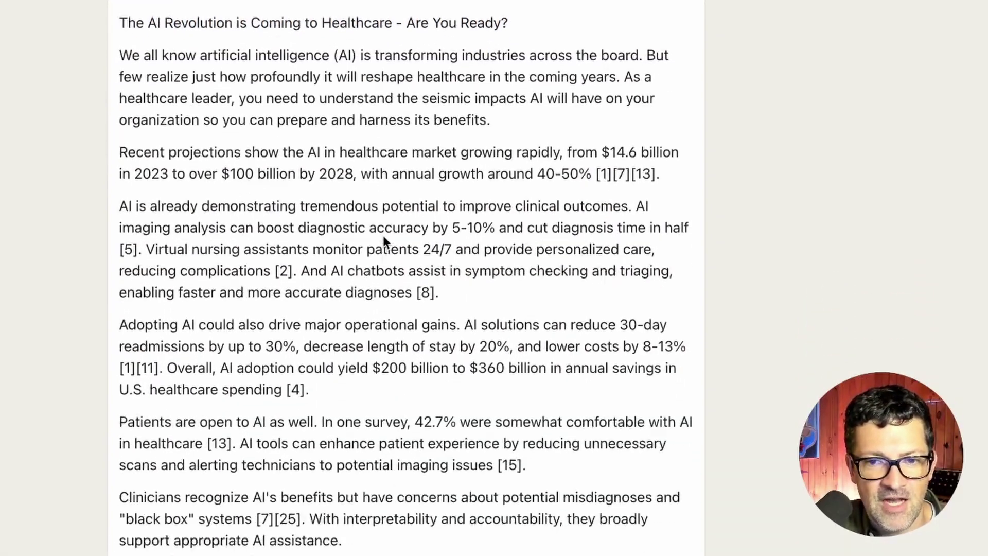
scroll(391, 234, down, 5)
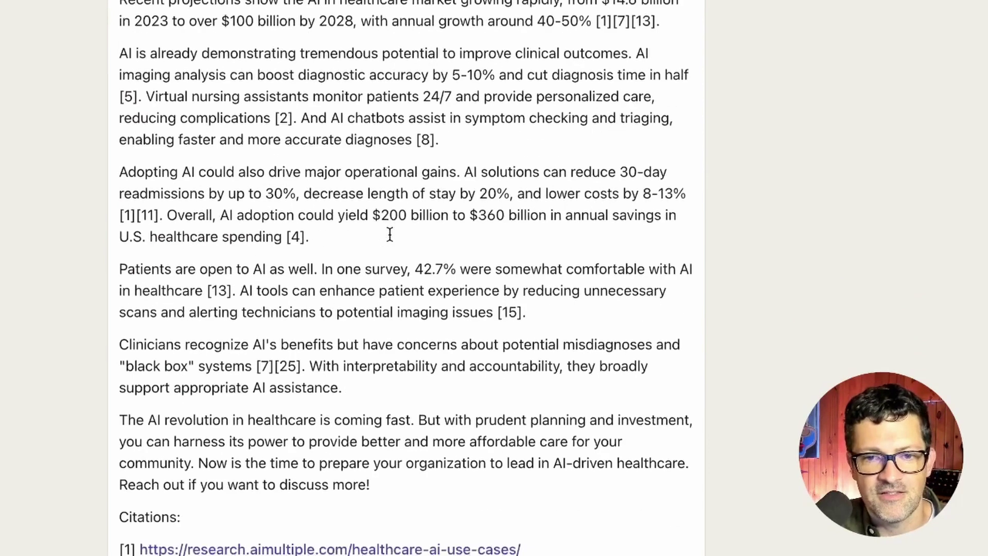
scroll(389, 234, down, 6)
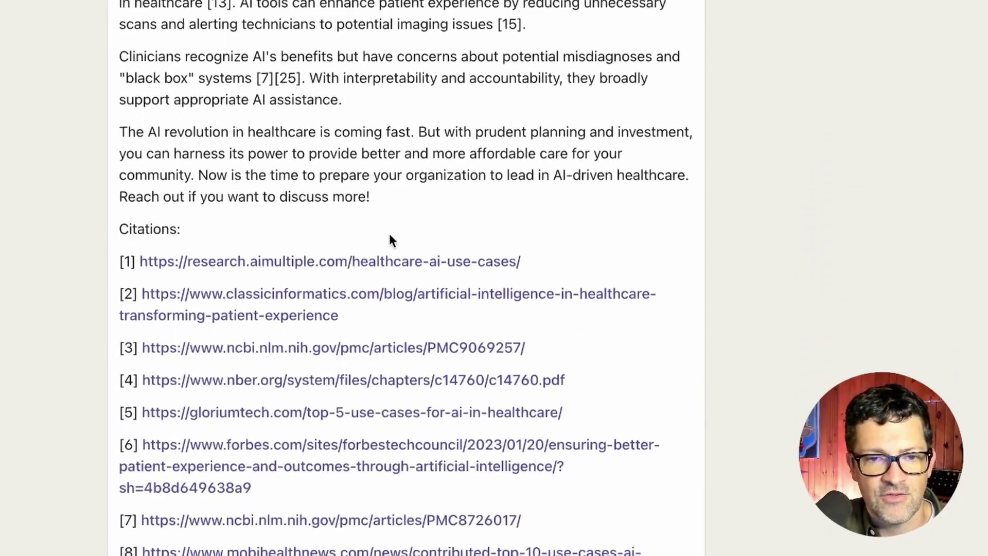
scroll(390, 236, down, 3)
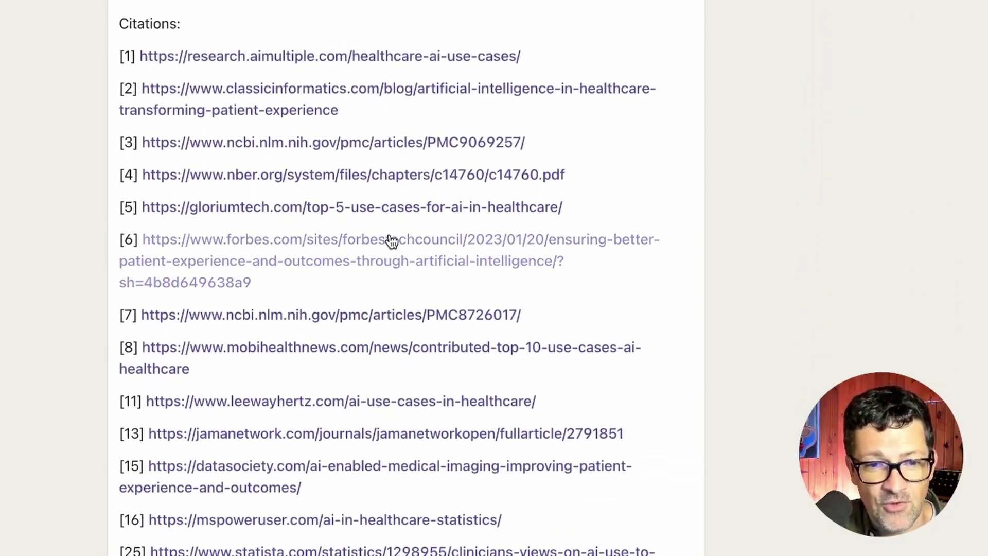
scroll(391, 240, down, 1)
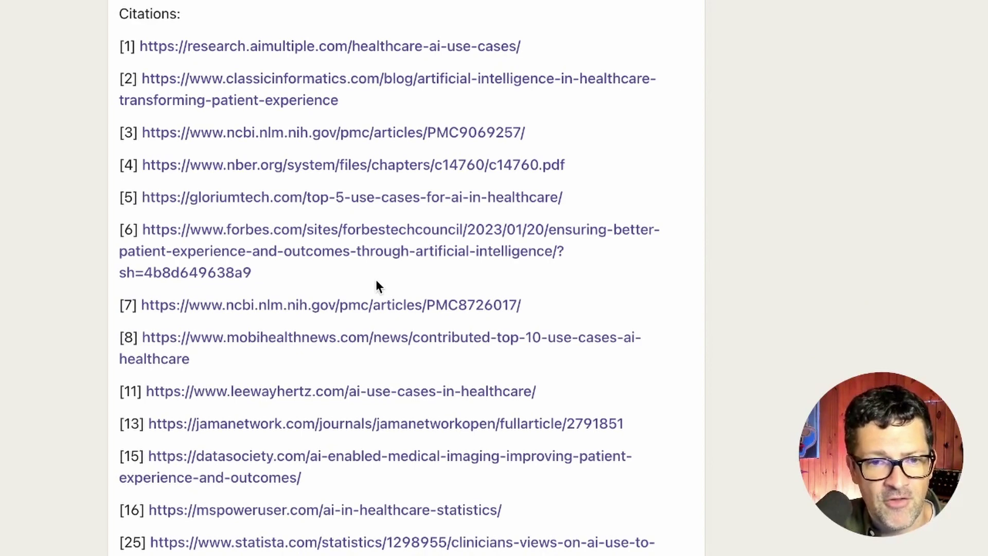
scroll(376, 283, down, 3)
scroll(378, 287, down, 2)
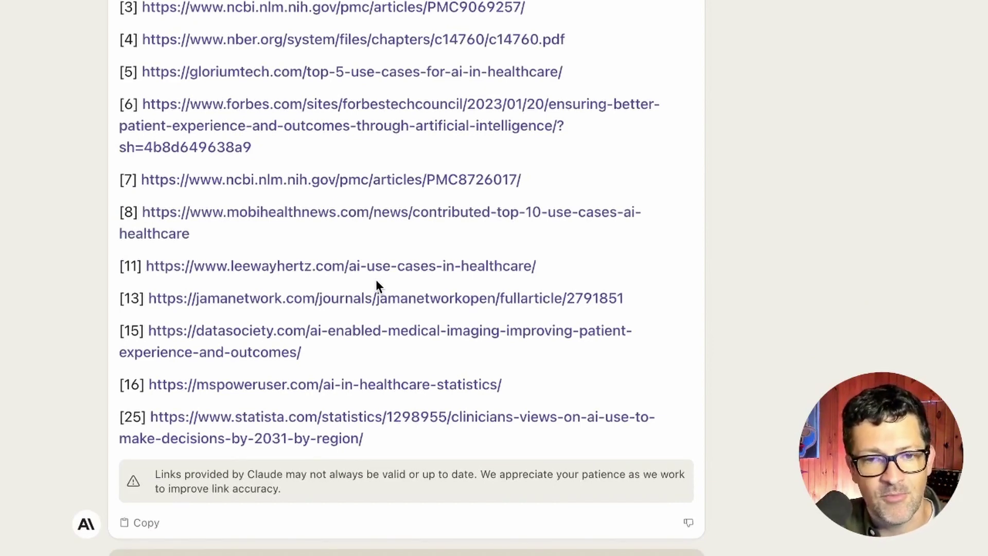
scroll(377, 285, down, 4)
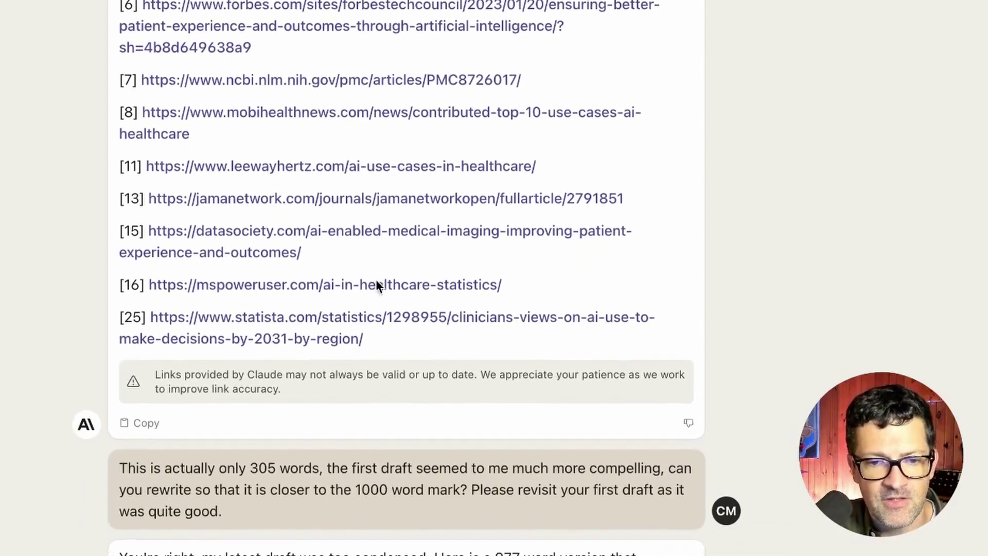
scroll(376, 285, down, 12)
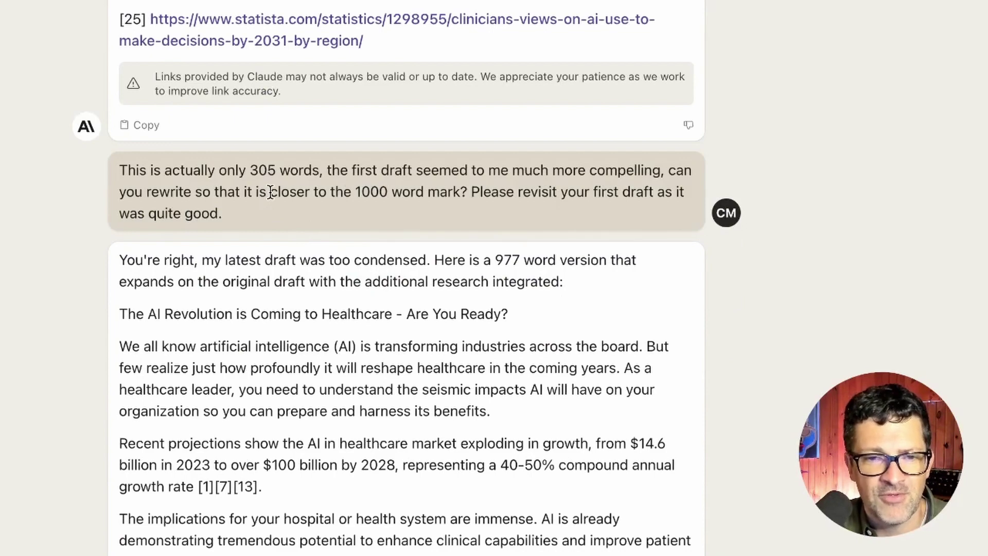
scroll(269, 192, up, 10)
scroll(271, 198, down, 12)
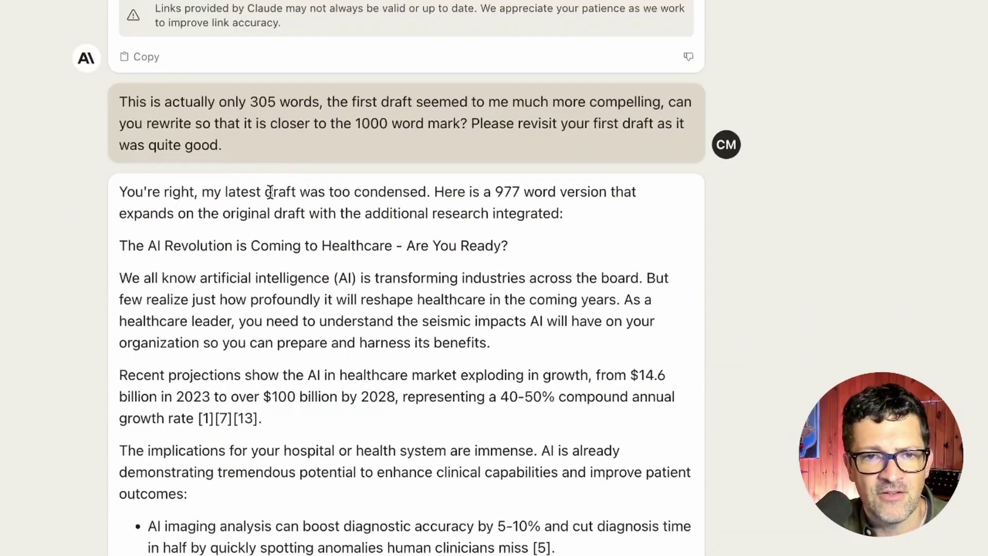
scroll(299, 113, up, 10)
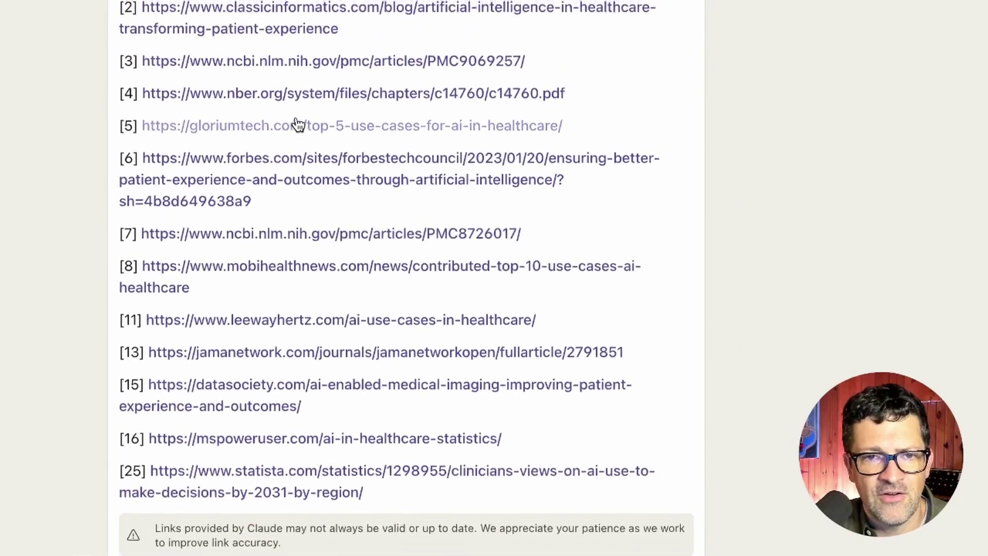
scroll(309, 139, up, 12)
scroll(326, 223, down, 20)
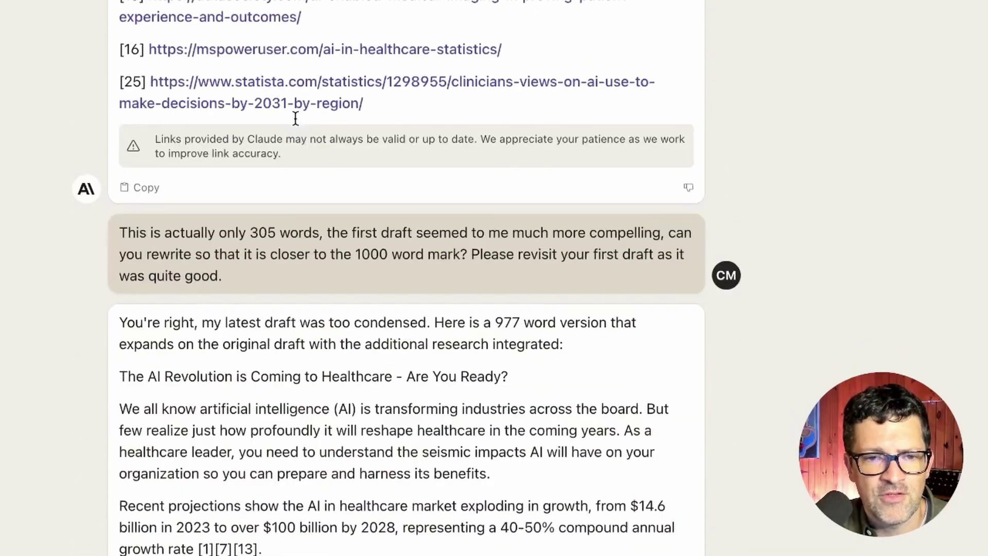
scroll(295, 118, down, 4)
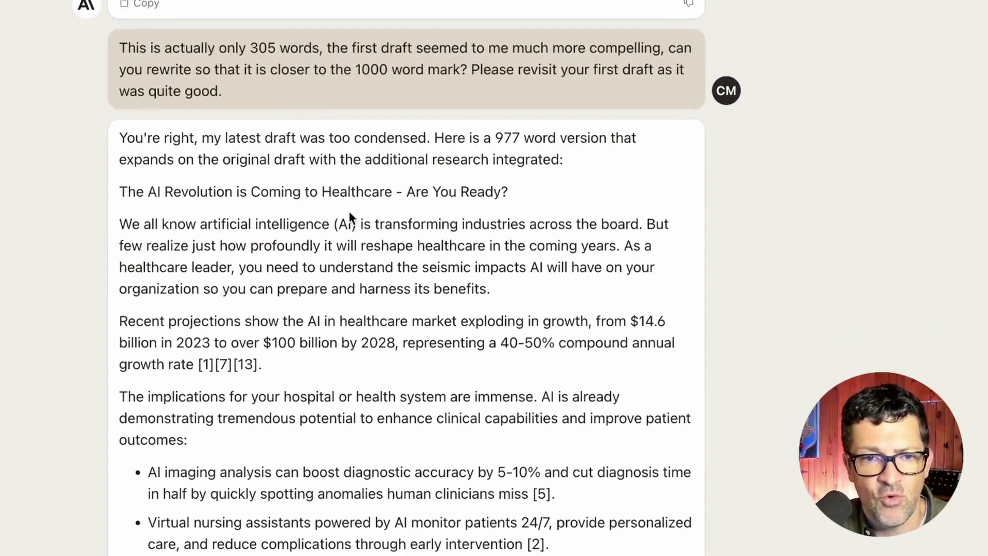
scroll(348, 243, down, 1)
scroll(349, 244, down, 1)
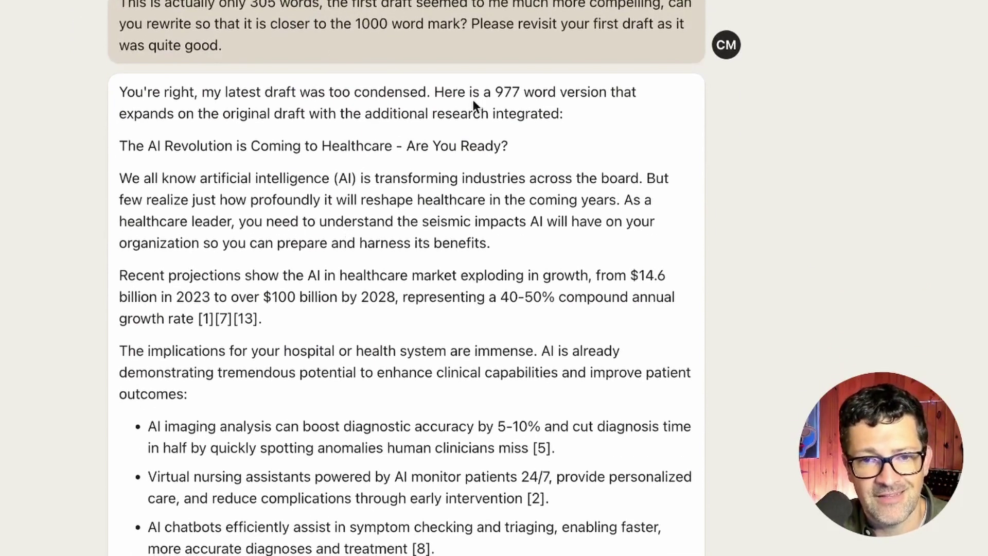
drag(496, 92, 516, 91)
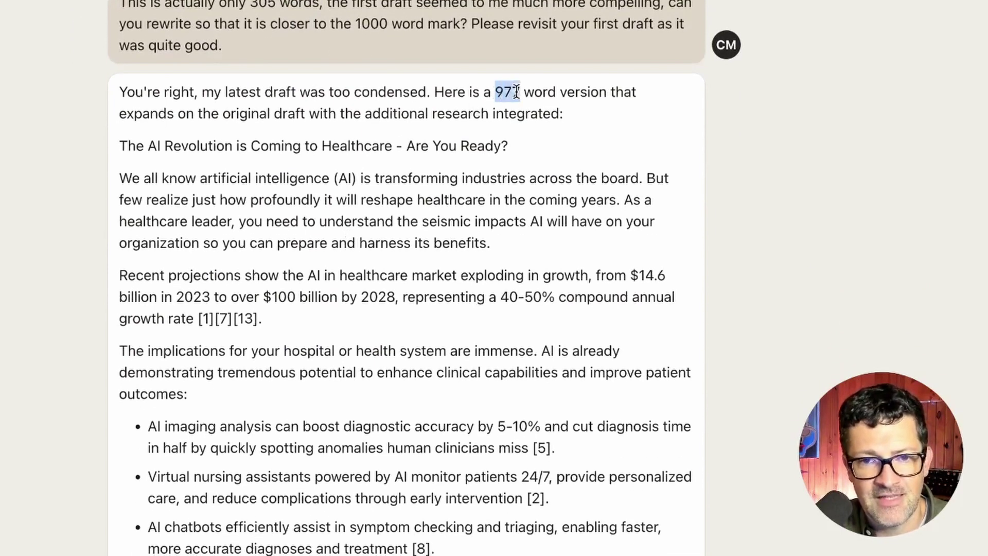
click(481, 196)
scroll(481, 196, down, 1)
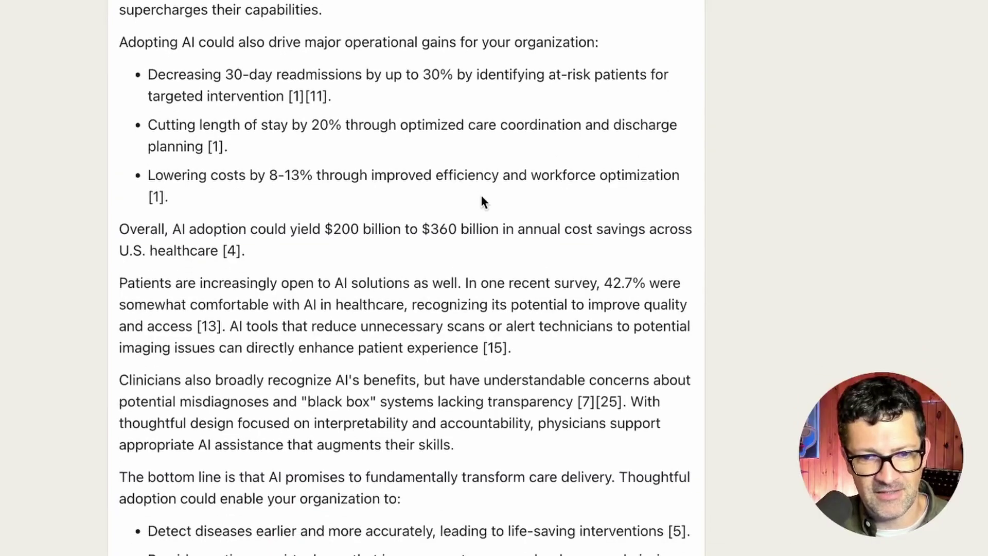
scroll(480, 193, down, 3)
scroll(482, 199, down, 1)
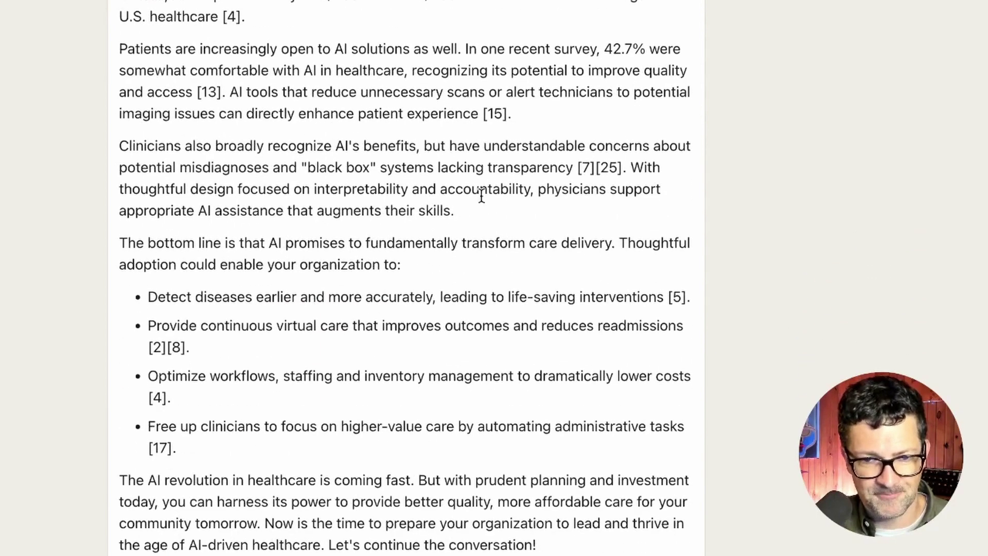
scroll(481, 196, up, 4)
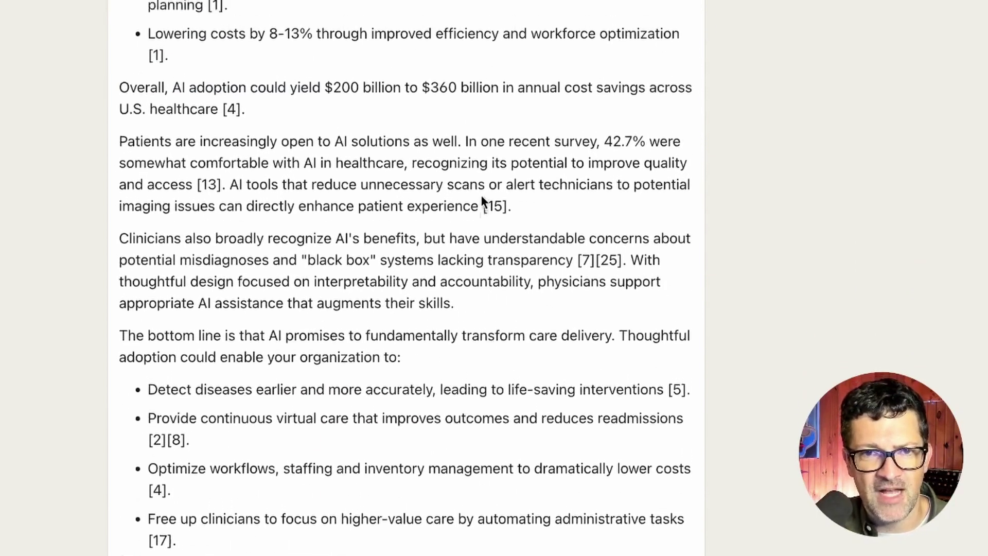
scroll(481, 195, up, 3)
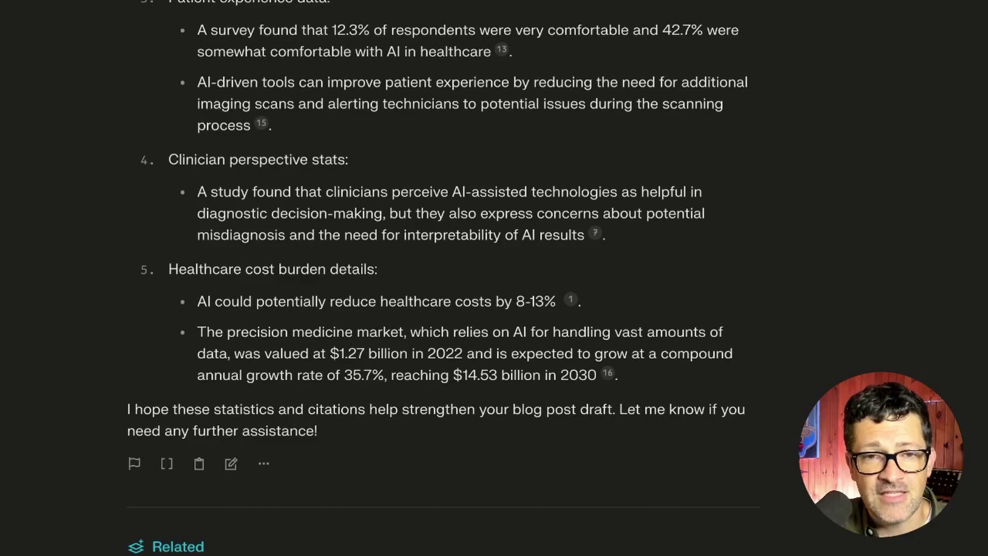
- Scroll back up through Perplexity's healthcare AI statistics research answers
scroll(283, 5, up, 15)
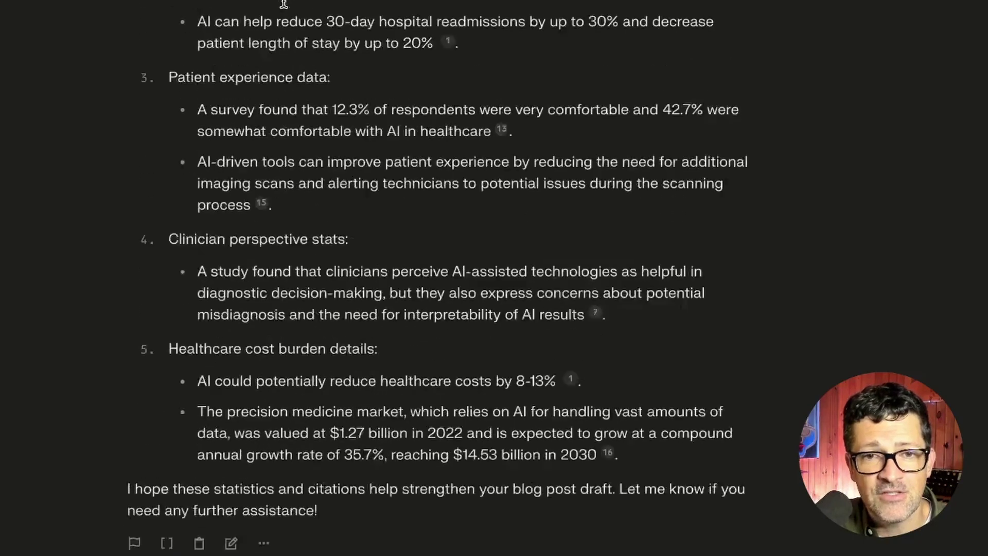
scroll(284, 5, up, 15)
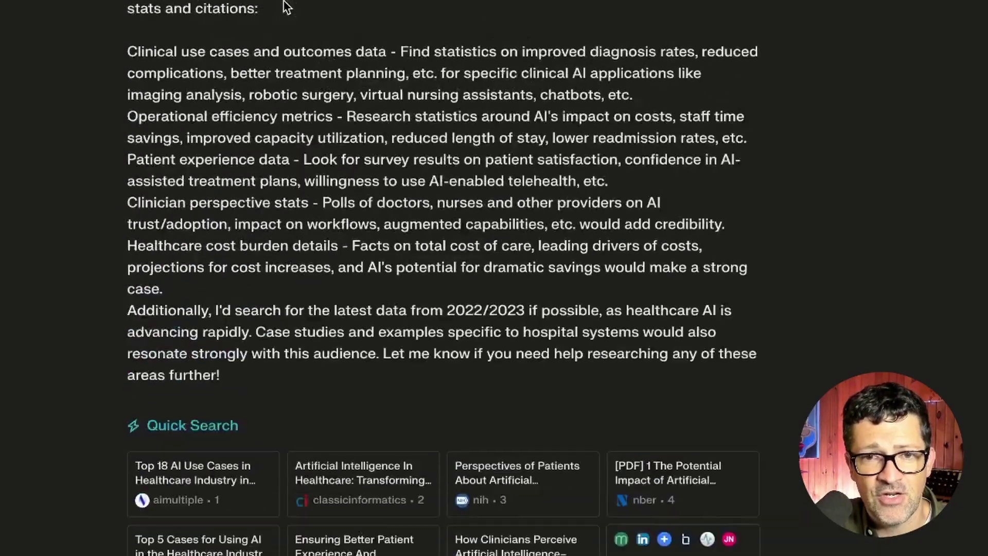
scroll(284, 5, up, 5)
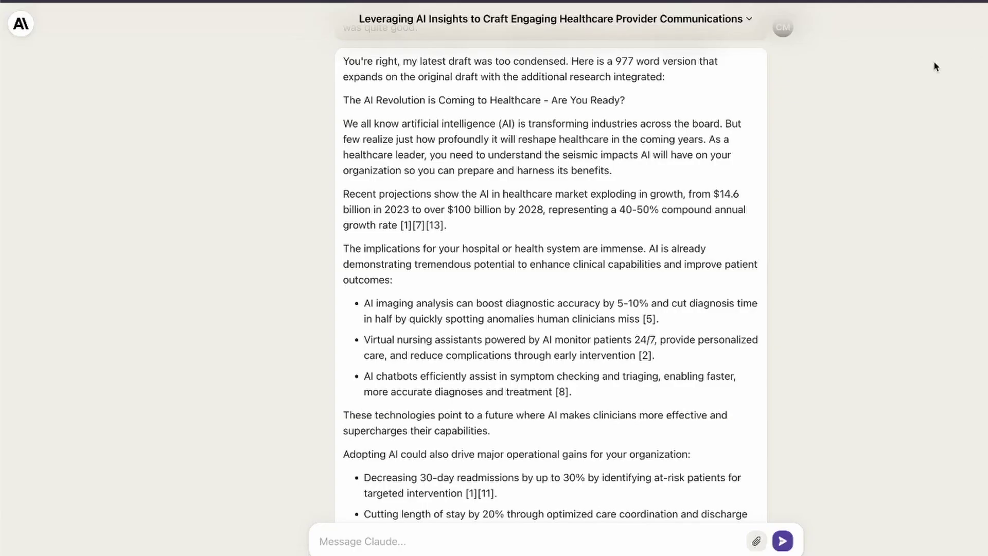
- Copy Claude's complete 977-word draft together with its citations list
scroll(622, 196, down, 13)
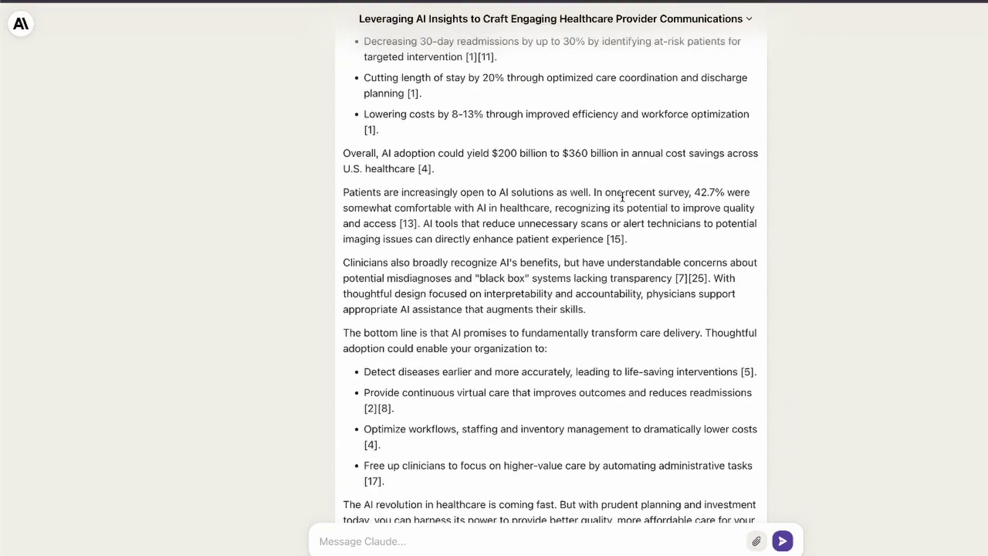
scroll(622, 197, down, 4)
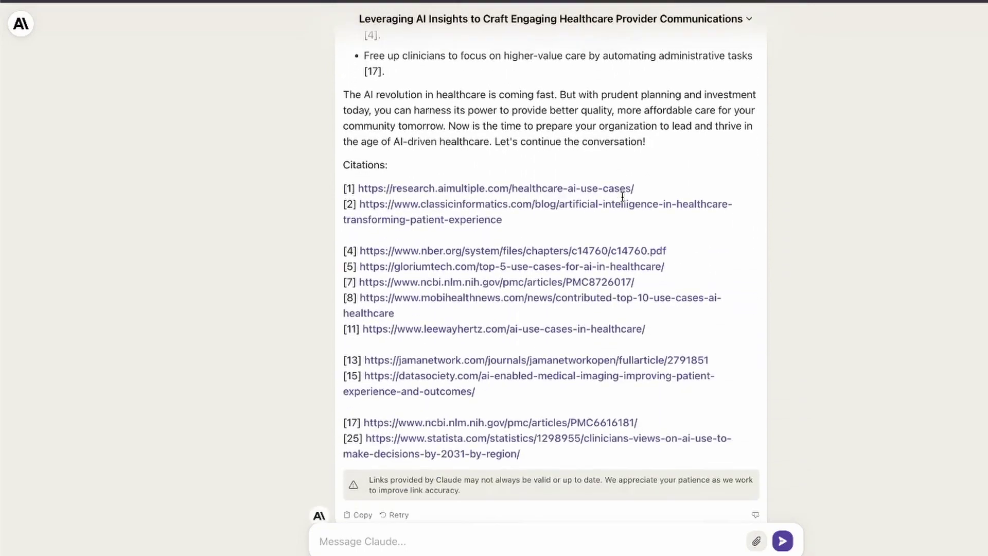
click(360, 501)
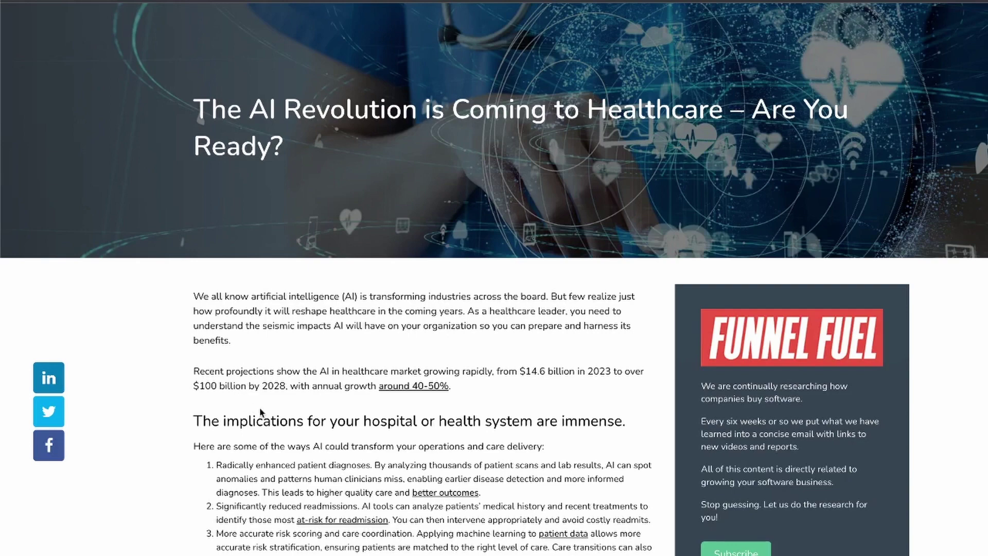
scroll(267, 408, down, 3)
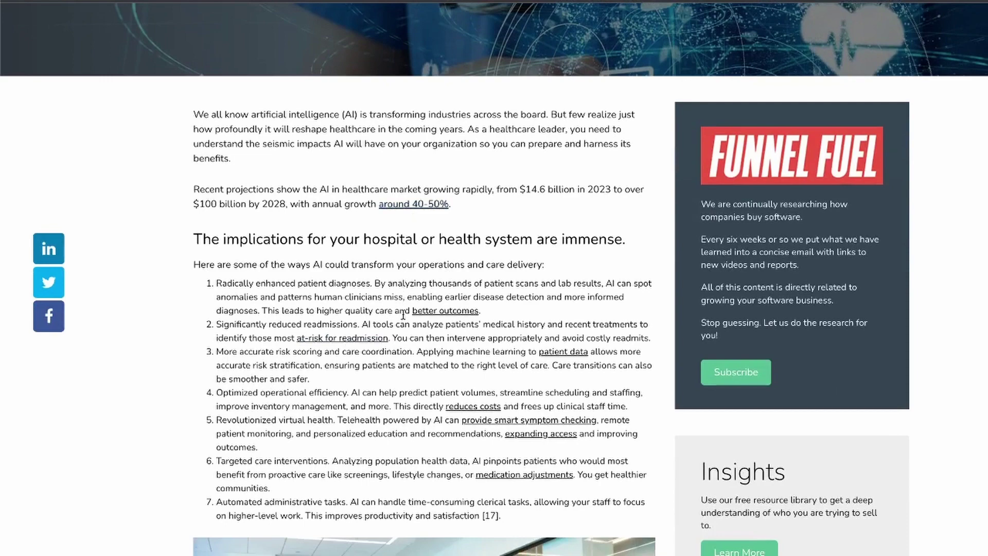
scroll(408, 315, down, 5)
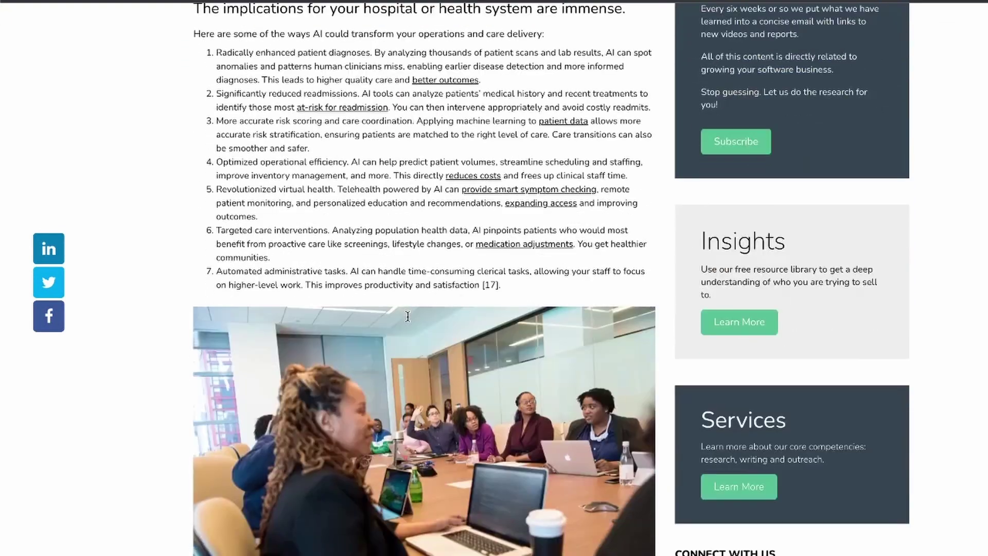
scroll(407, 316, down, 2)
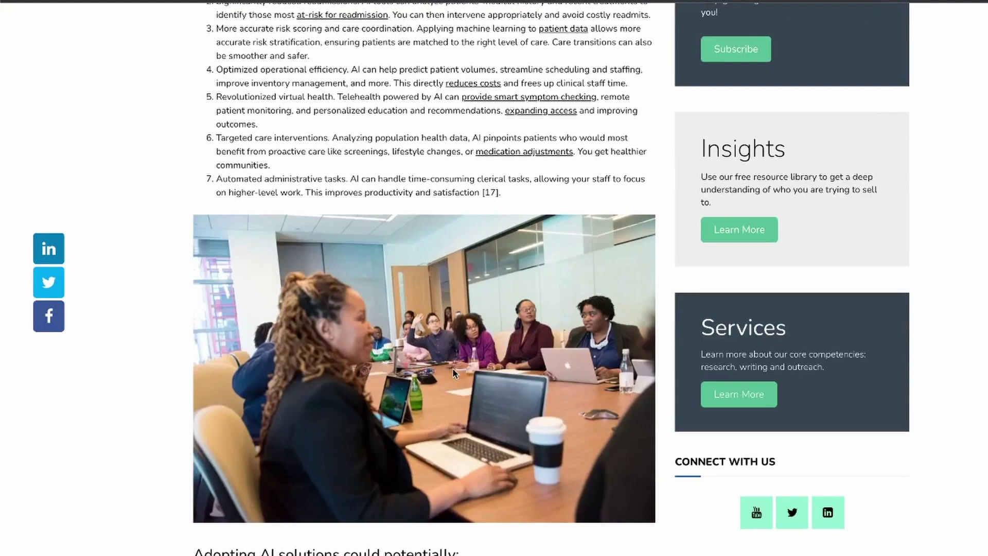
scroll(454, 371, down, 6)
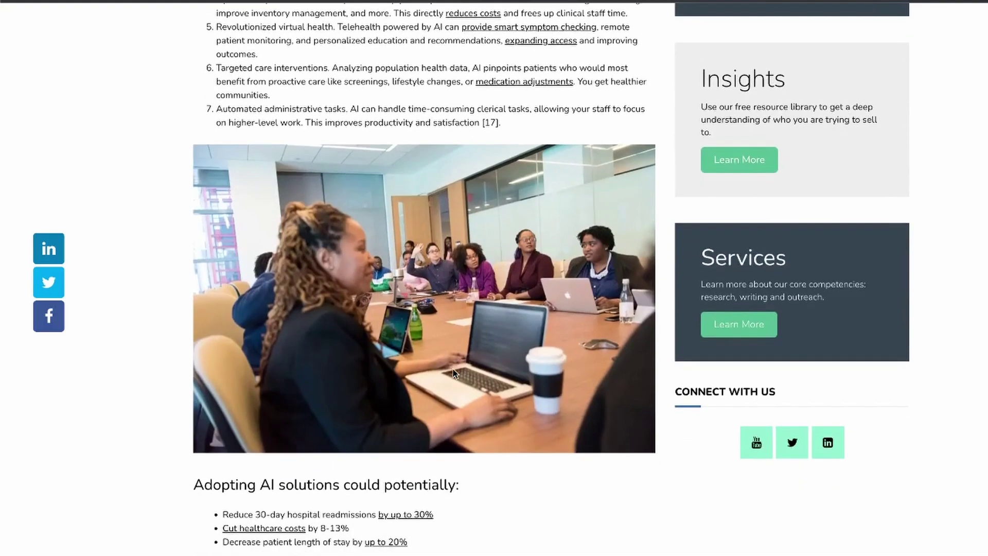
scroll(453, 367, up, 1)
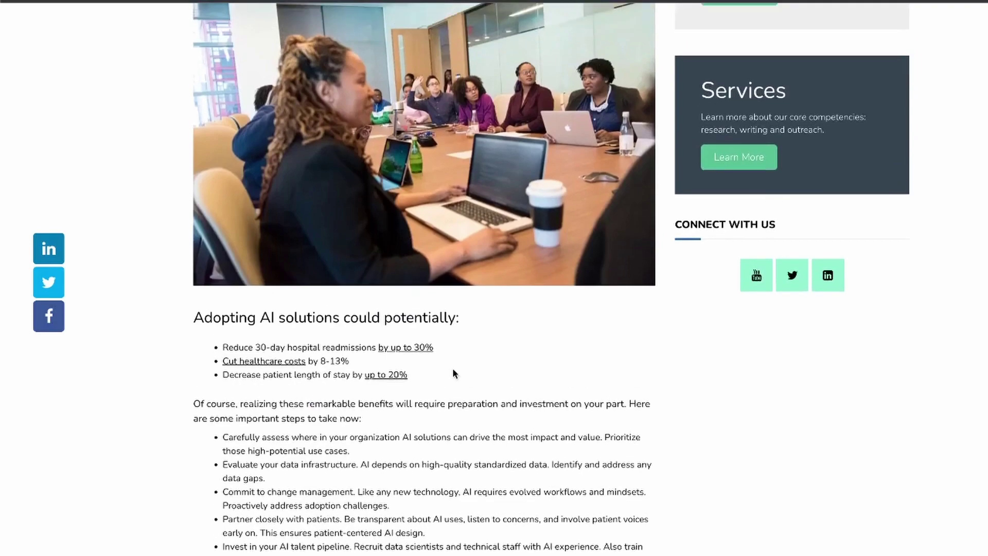
scroll(452, 368, down, 1)
scroll(453, 368, up, 3)
scroll(453, 369, up, 6)
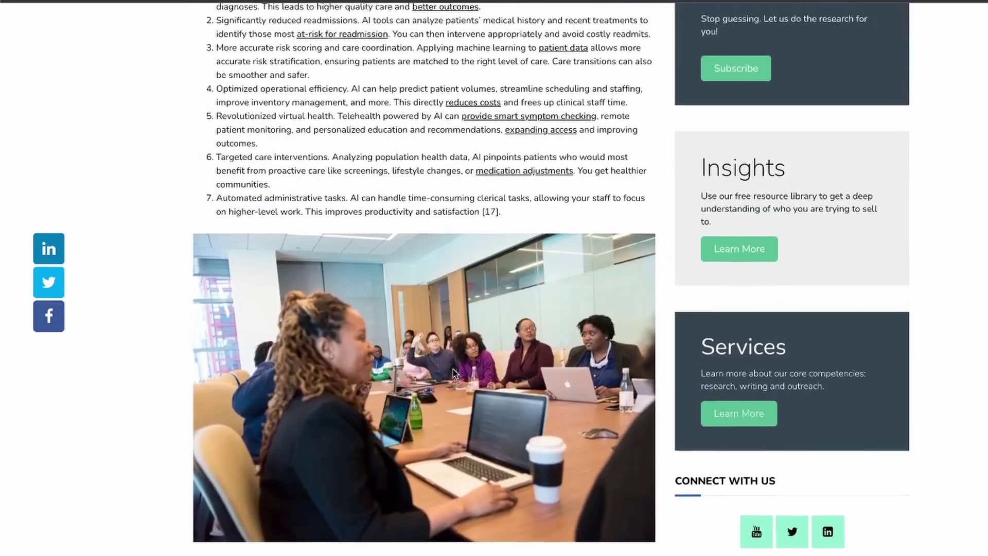
scroll(452, 368, up, 2)
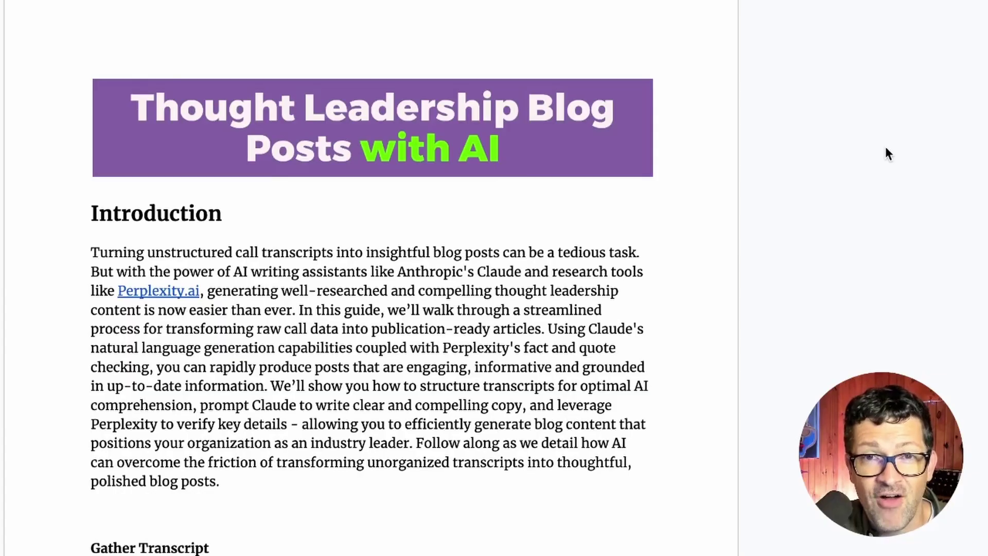
scroll(886, 153, down, 3)
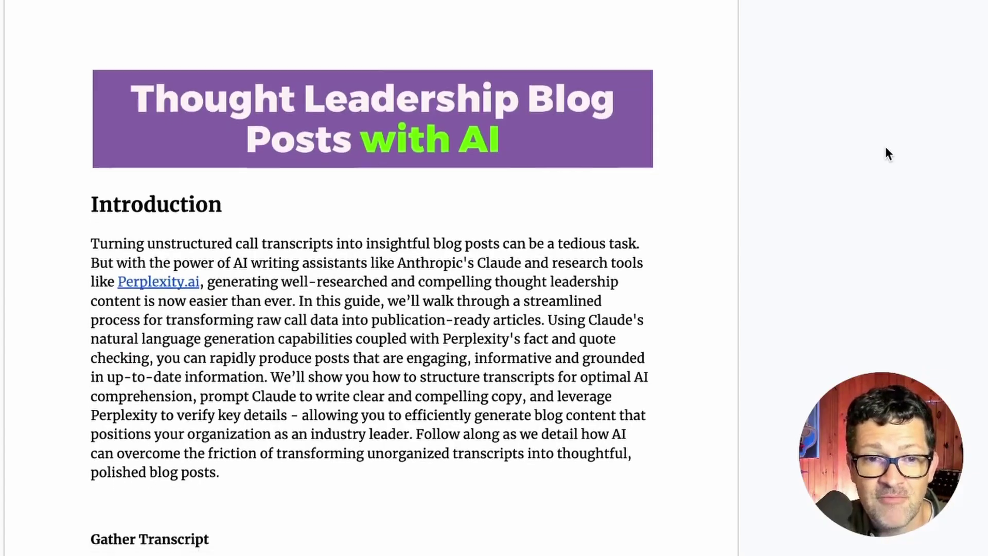
scroll(887, 153, down, 10)
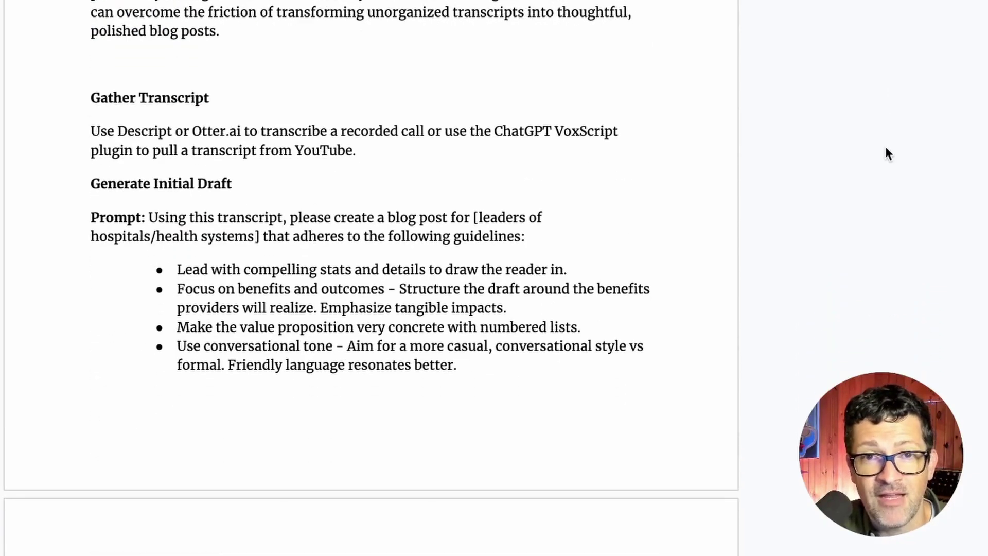
scroll(886, 148, down, 3)
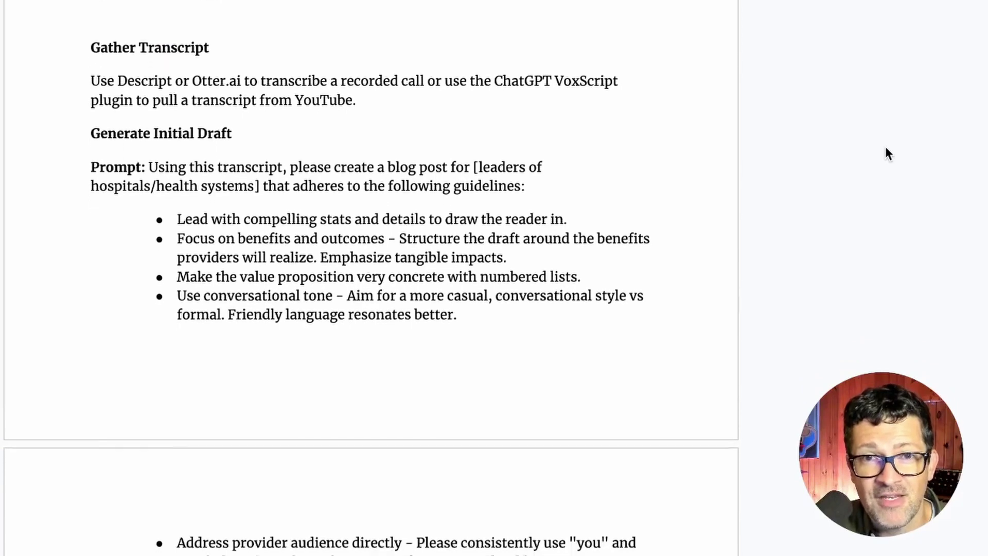
scroll(885, 146, down, 12)
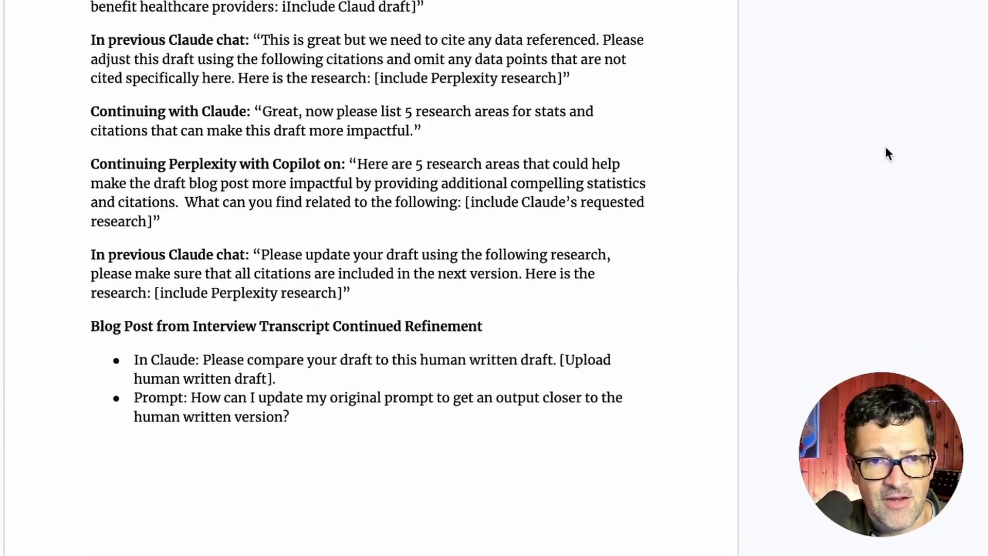
scroll(886, 146, up, 2)
scroll(885, 146, down, 11)
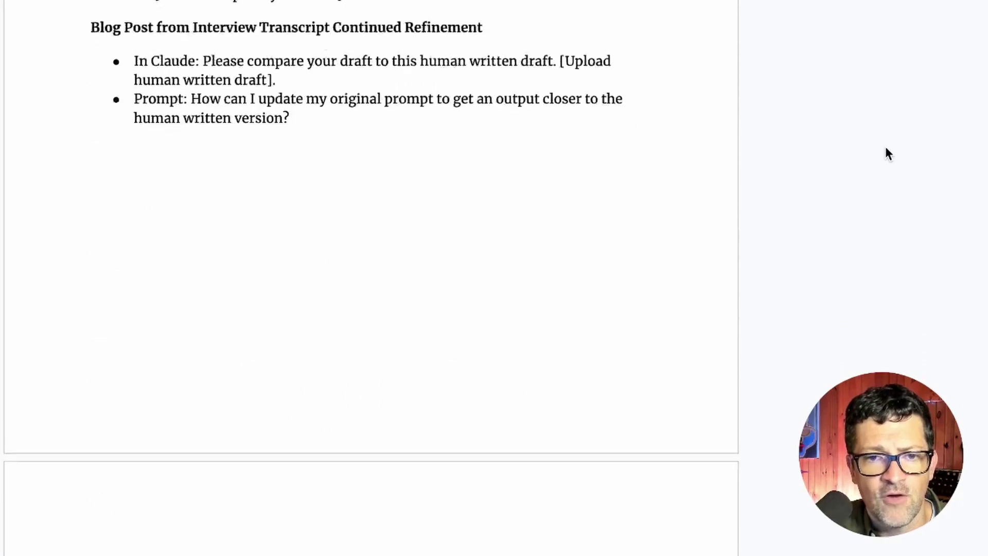
scroll(885, 146, down, 6)
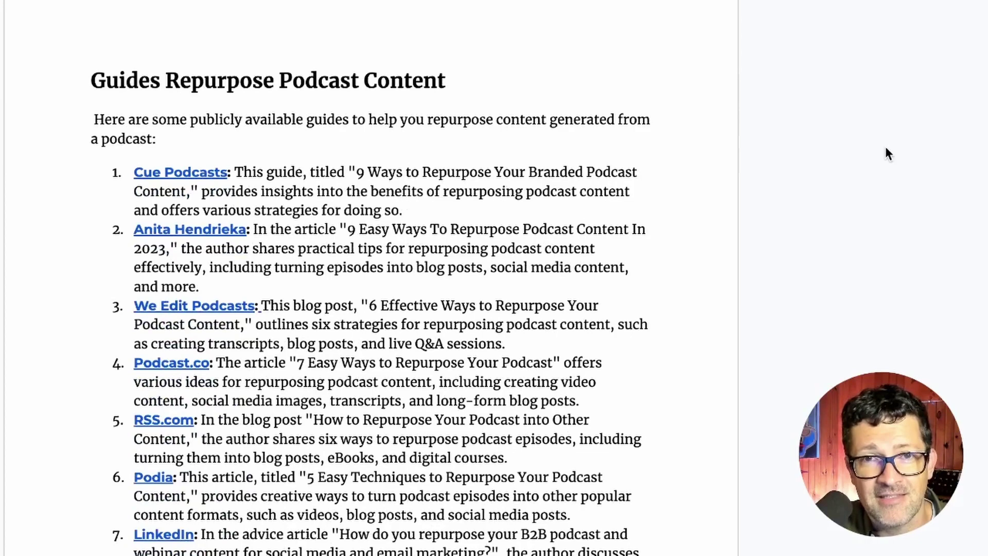
scroll(886, 146, up, 20)
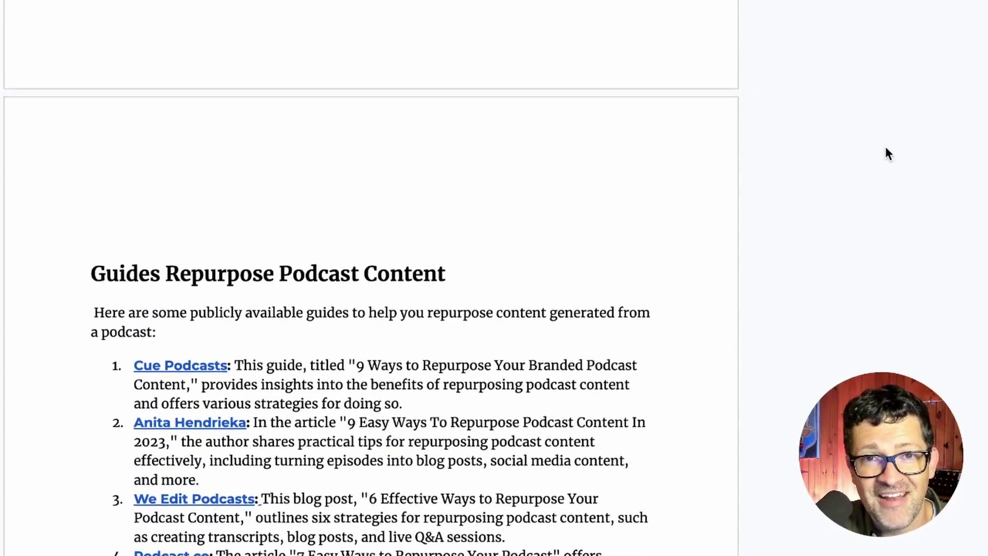